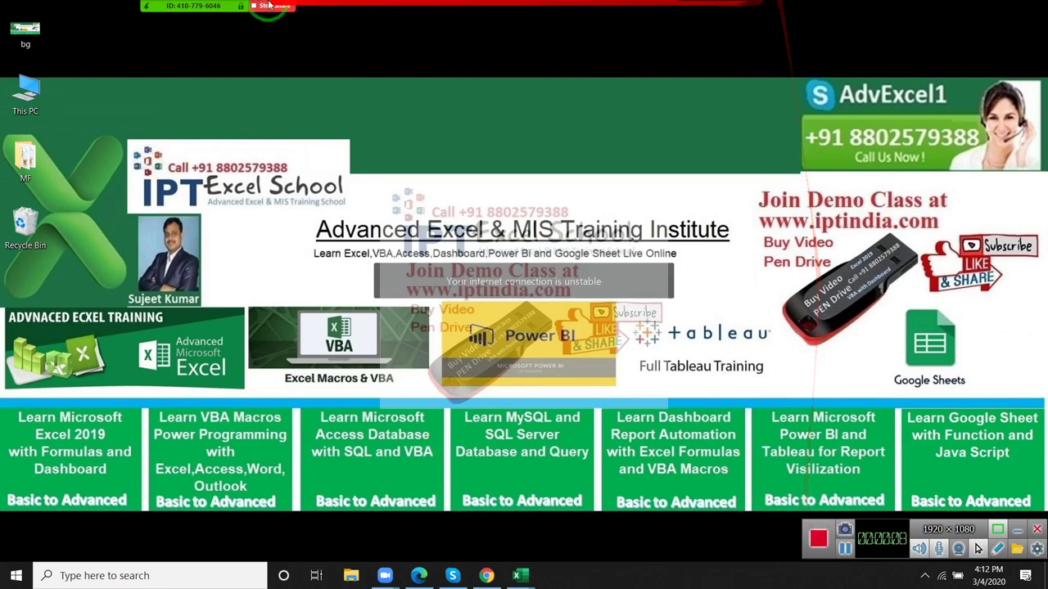
Step: Open and dismiss the meeting's participants list, then close the VBA code editor
left_click(179, 10)
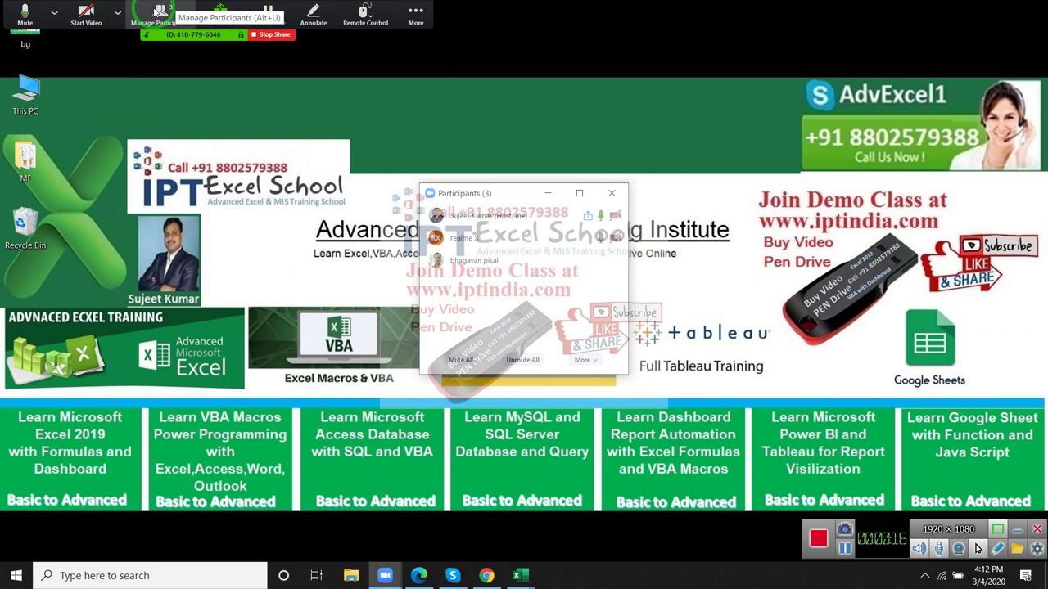
left_click(625, 198)
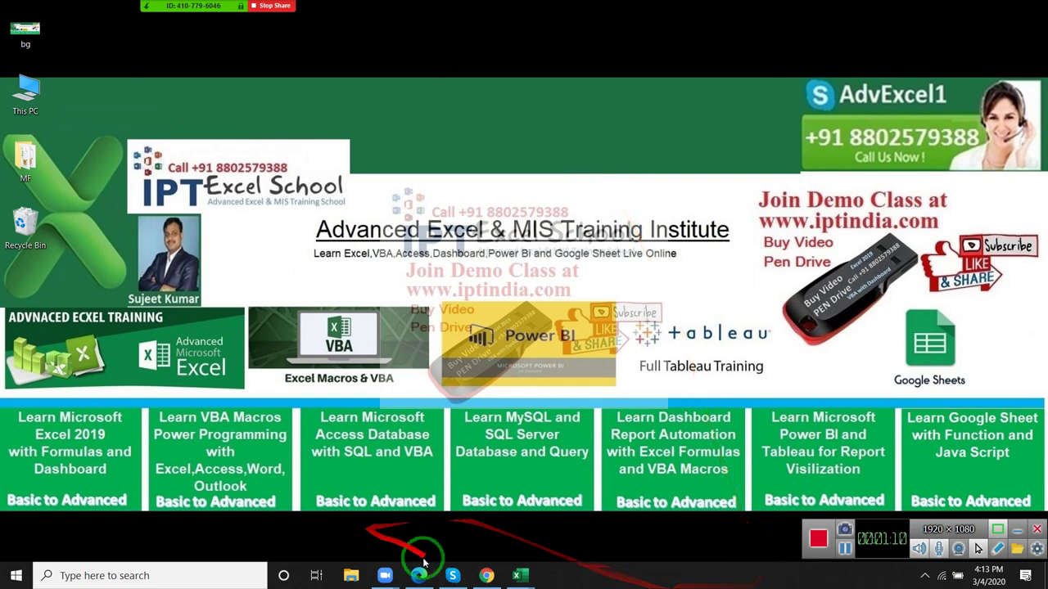
mouse_move(519, 576)
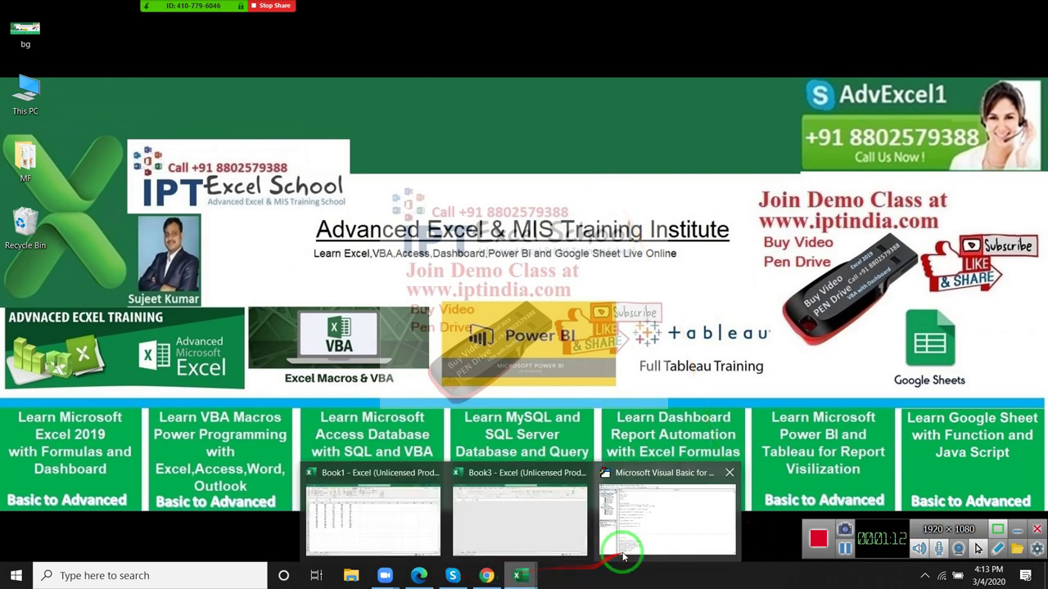
left_click(620, 553)
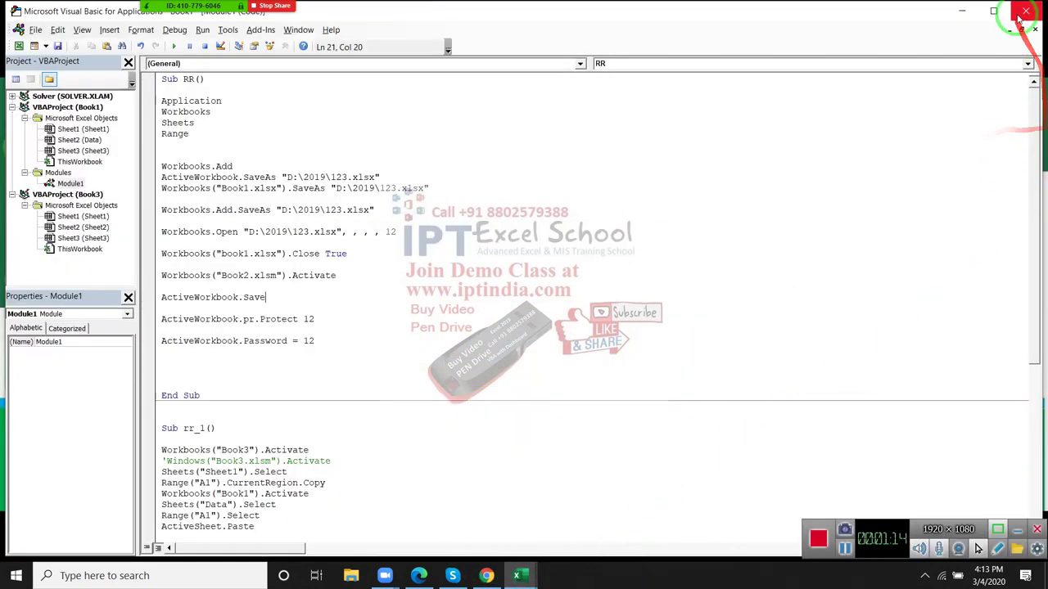
left_click(1025, 11)
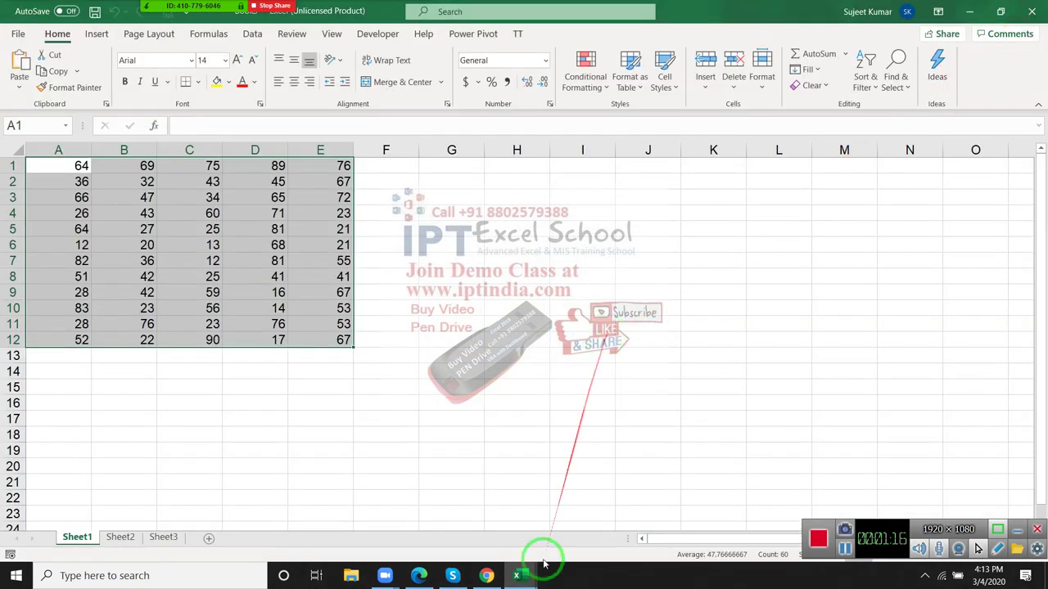
Step: Switch back to Book1 and clear the numbers from A1:E12
left_click(524, 577)
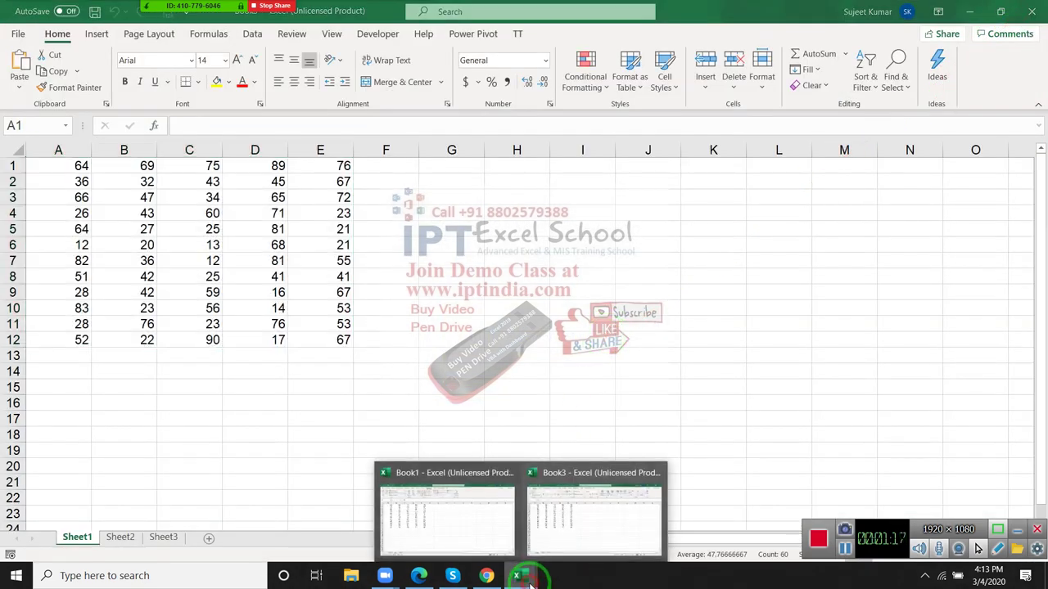
left_click(565, 553)
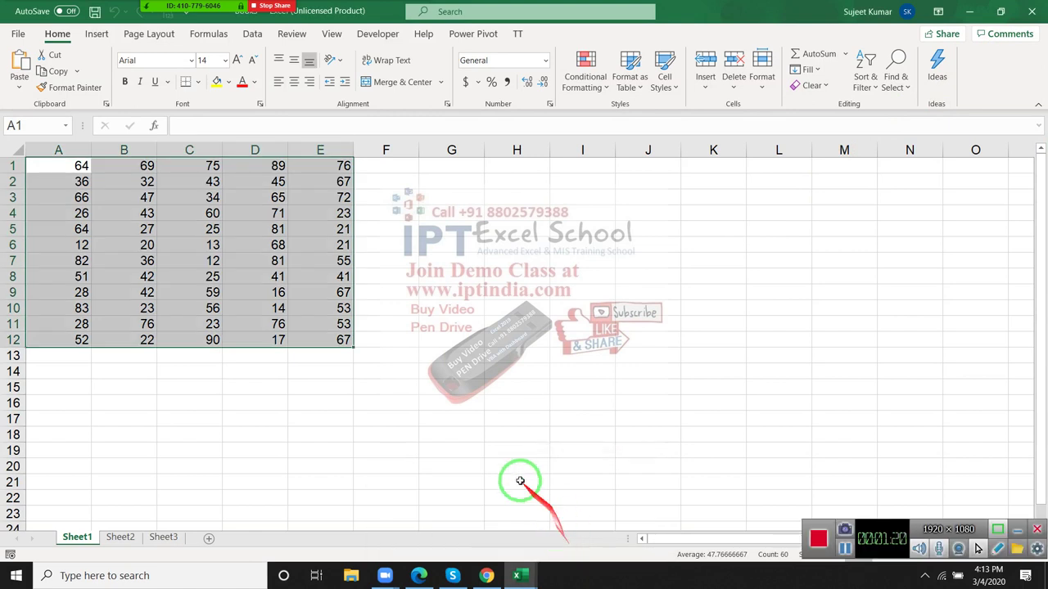
key("Delete")
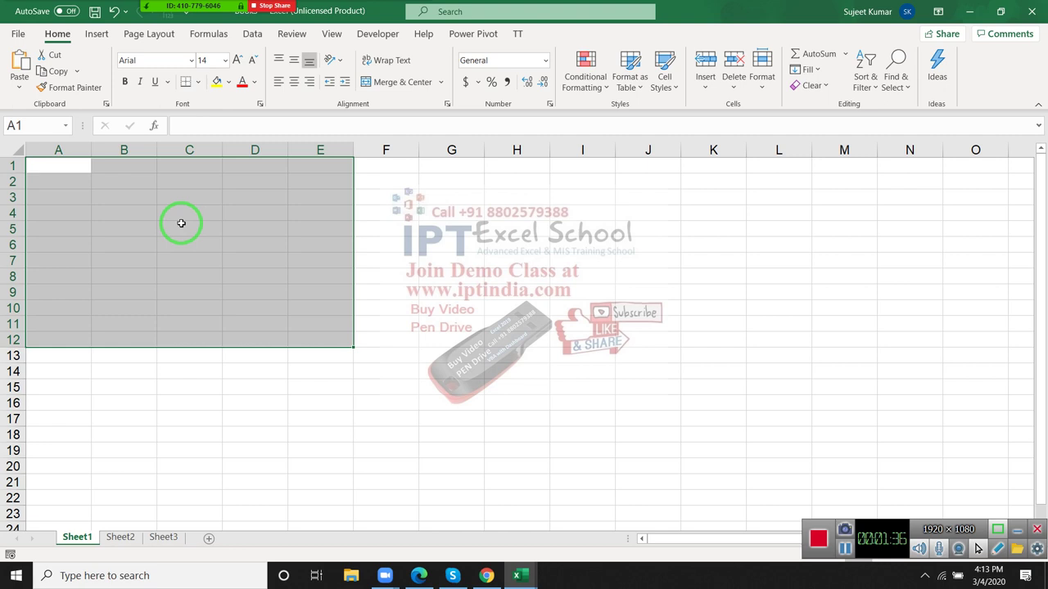
Step: Collapse the selection to A1 and enter the heading 'Data Storage' in B1
key("ctrl+Home")
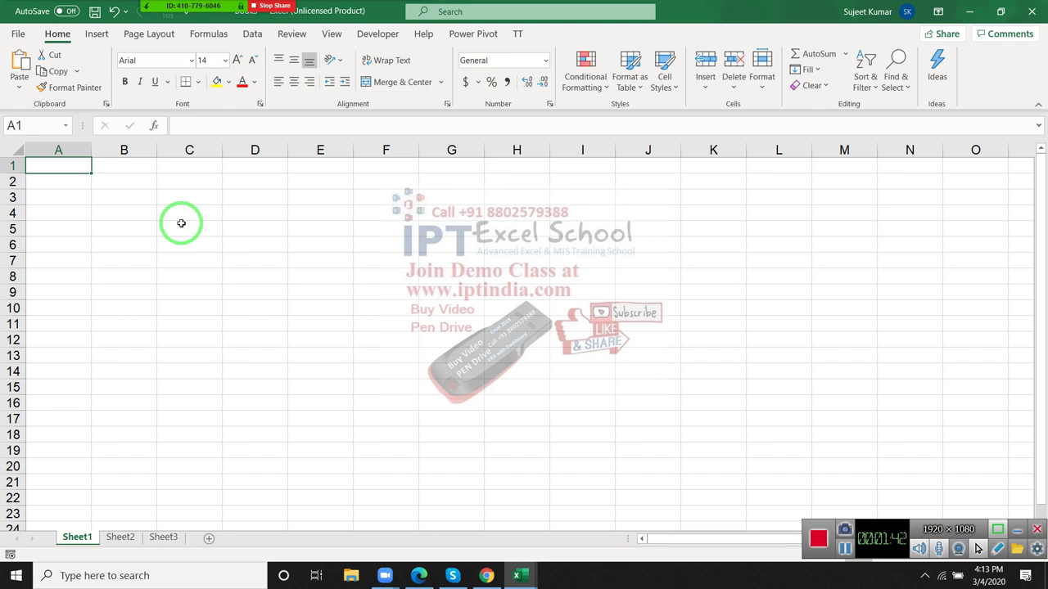
key("Right")
type("Data ")
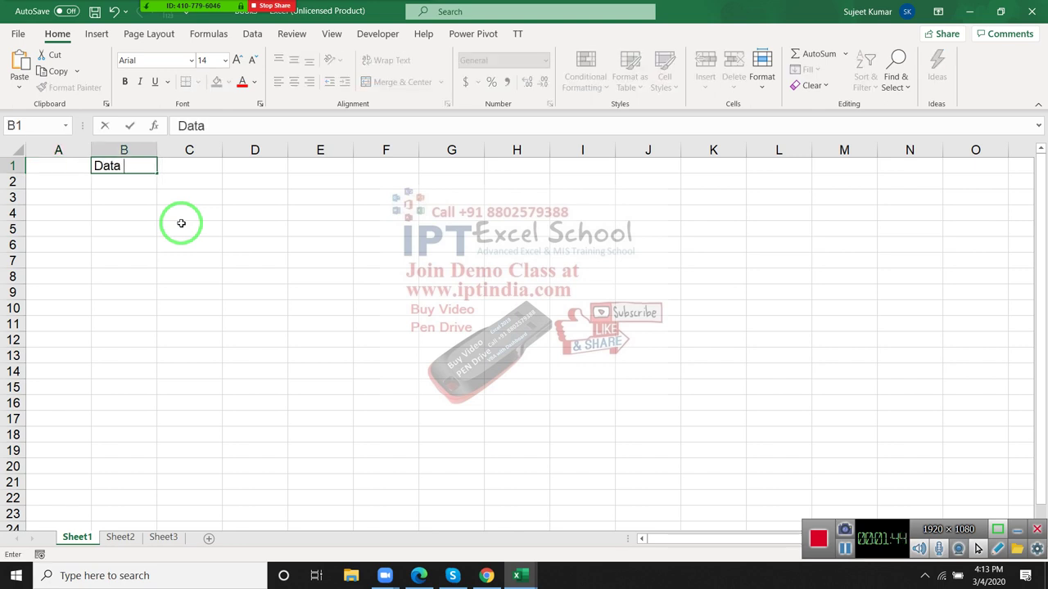
type("St")
type("ora")
type("ge")
key("Return")
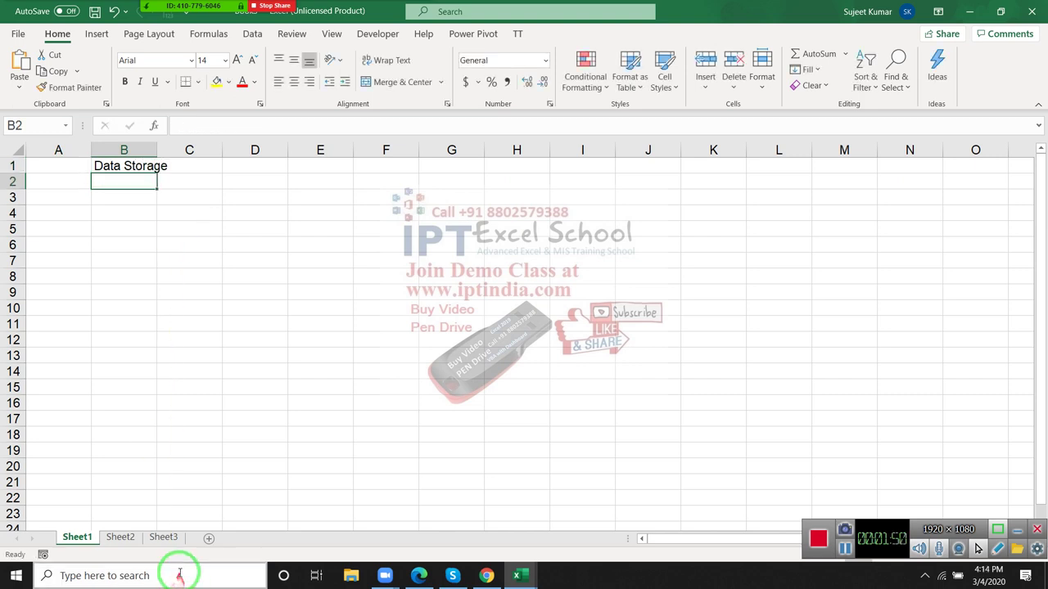
Step: Open the meeting's Participants window from the Zoom toolbar
left_click(185, 18)
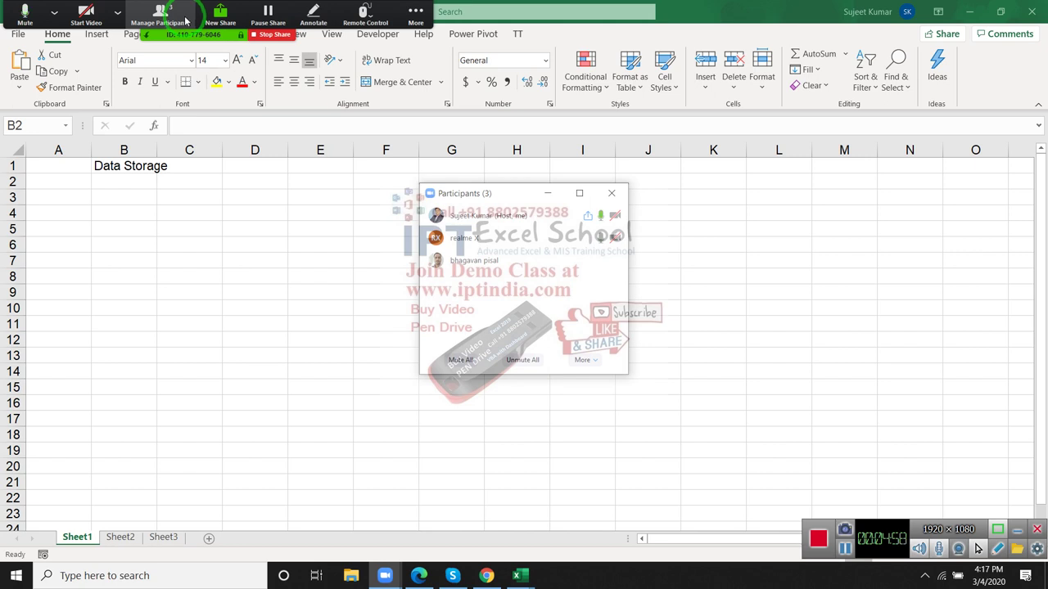
Step: Enter 'Calculation' in B2 under the heading, then switch to Sheet2
left_click(104, 182)
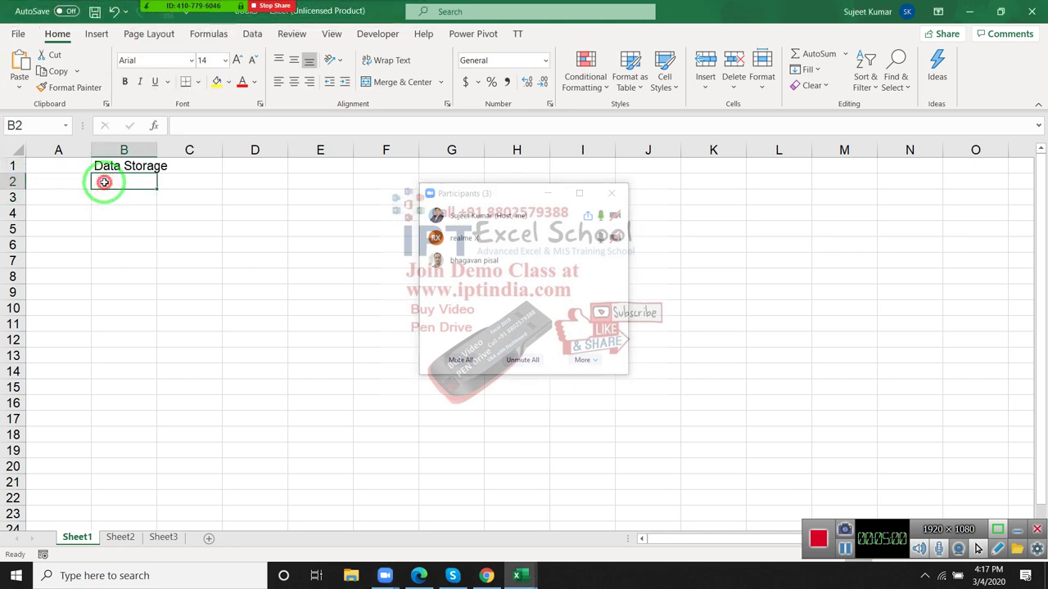
type("Cal")
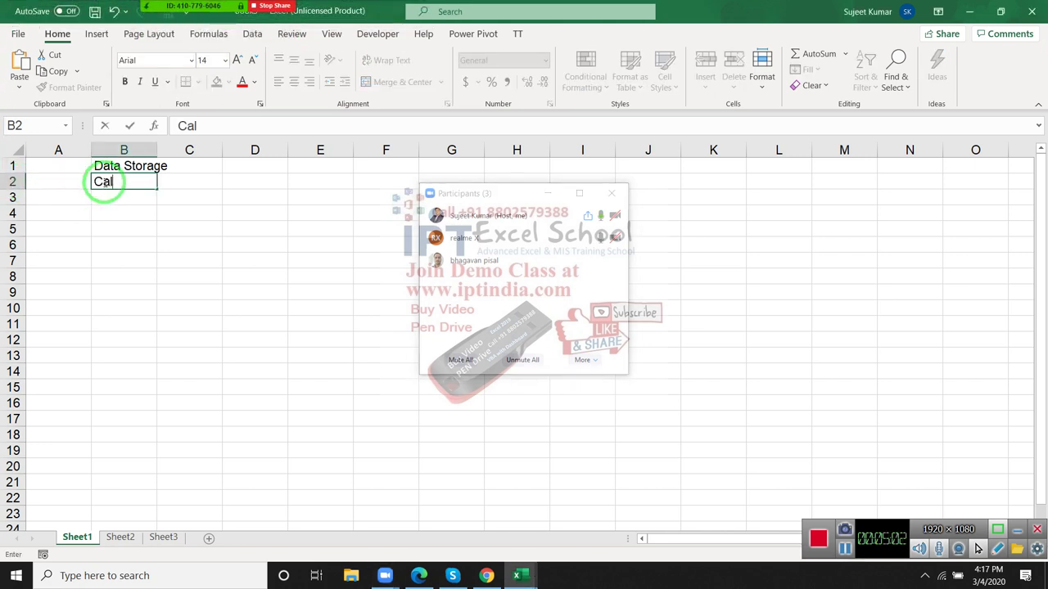
type("c")
type("ulatio")
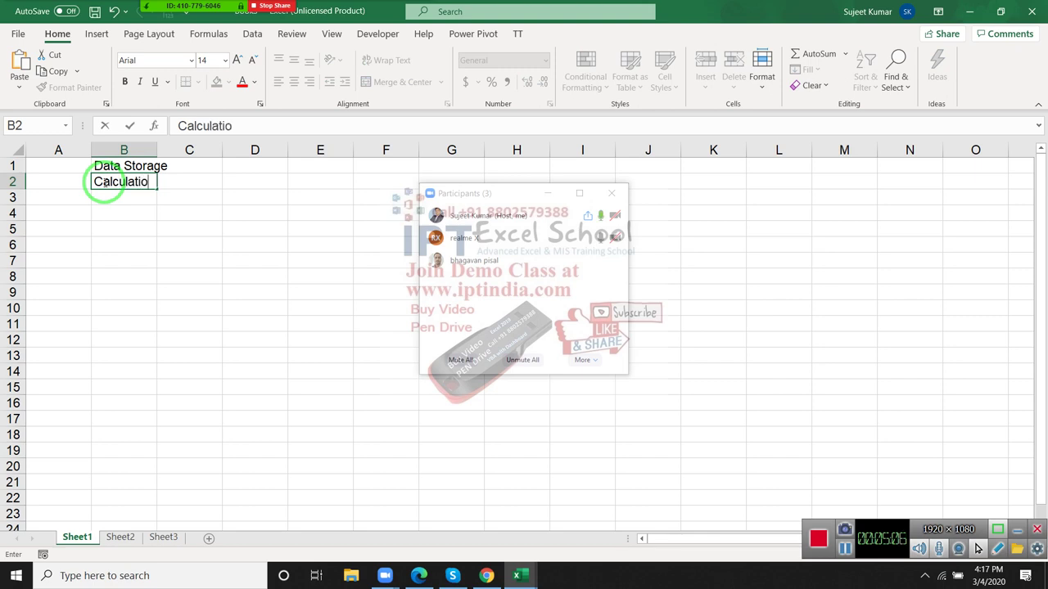
type("n")
key("Return")
left_click(119, 537)
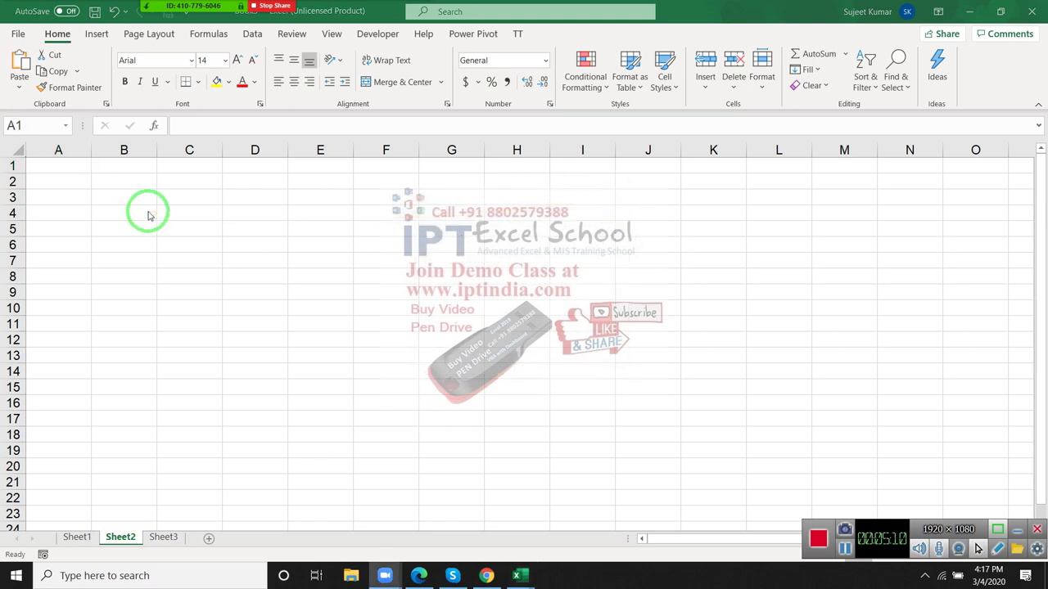
Step: Type the headers Product, Qty, MRP and Amt across A1:D1
left_click(71, 161)
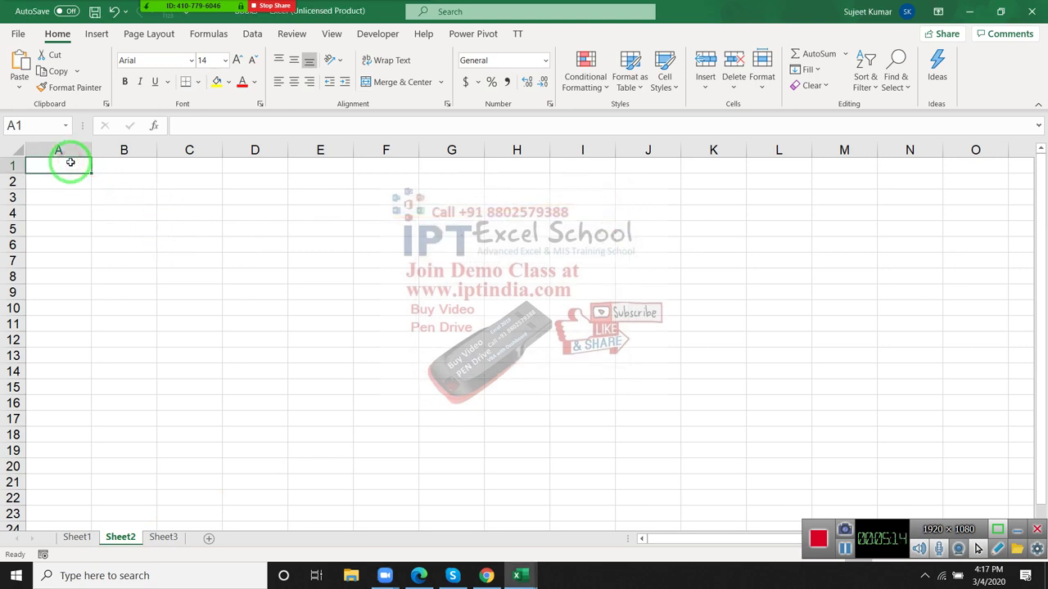
type("Produ")
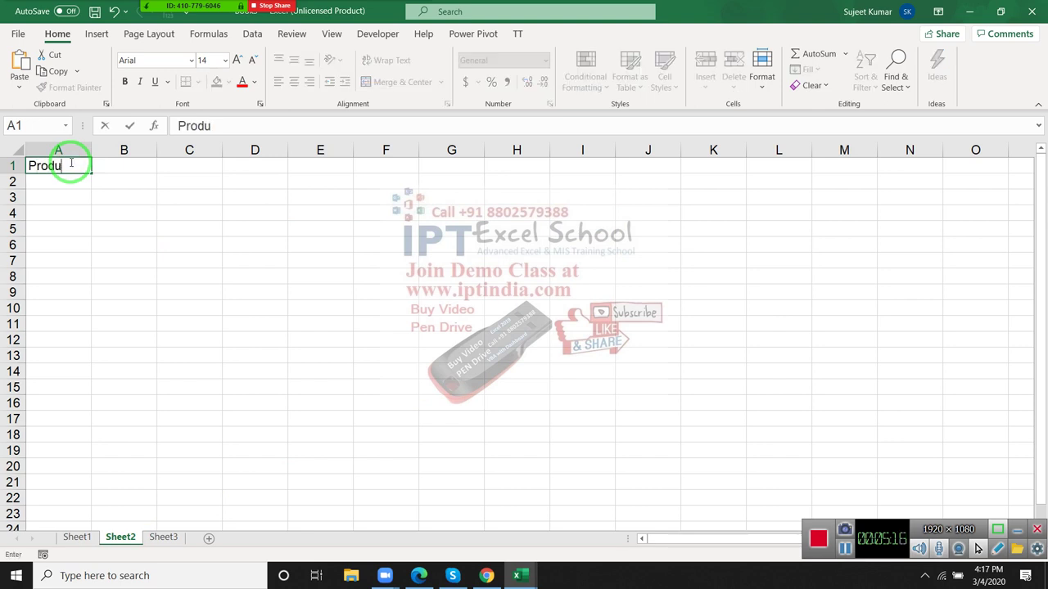
type("ct")
key("Tab")
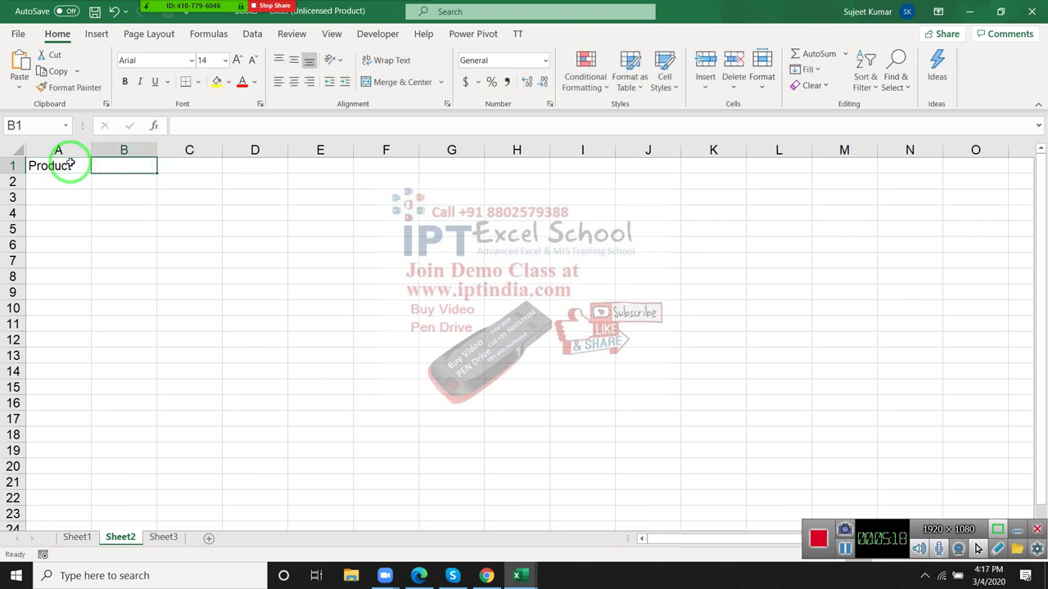
type("Qty")
key("Tab")
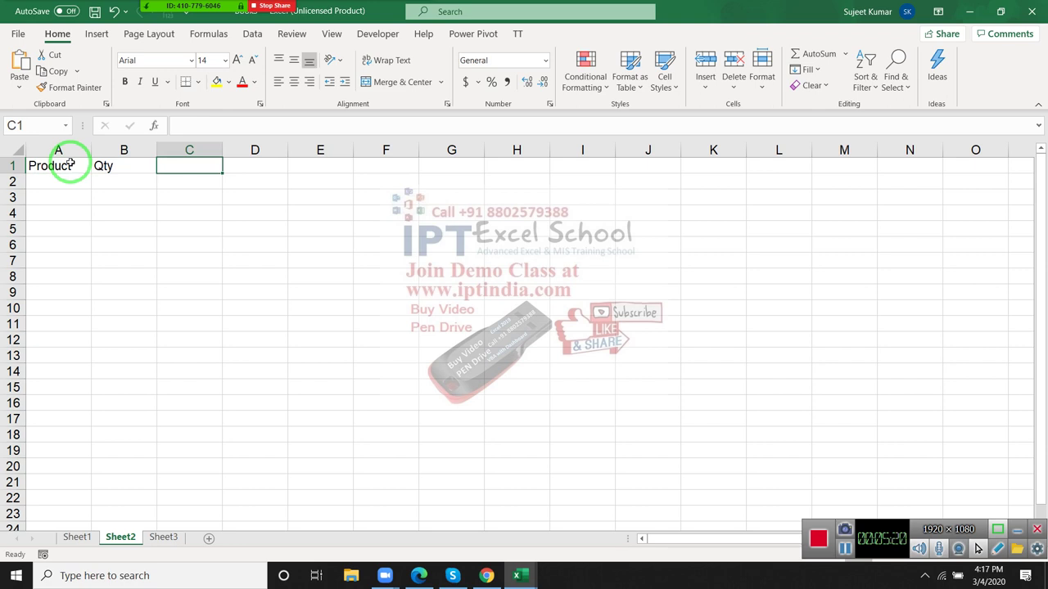
type("MRP")
key("Tab")
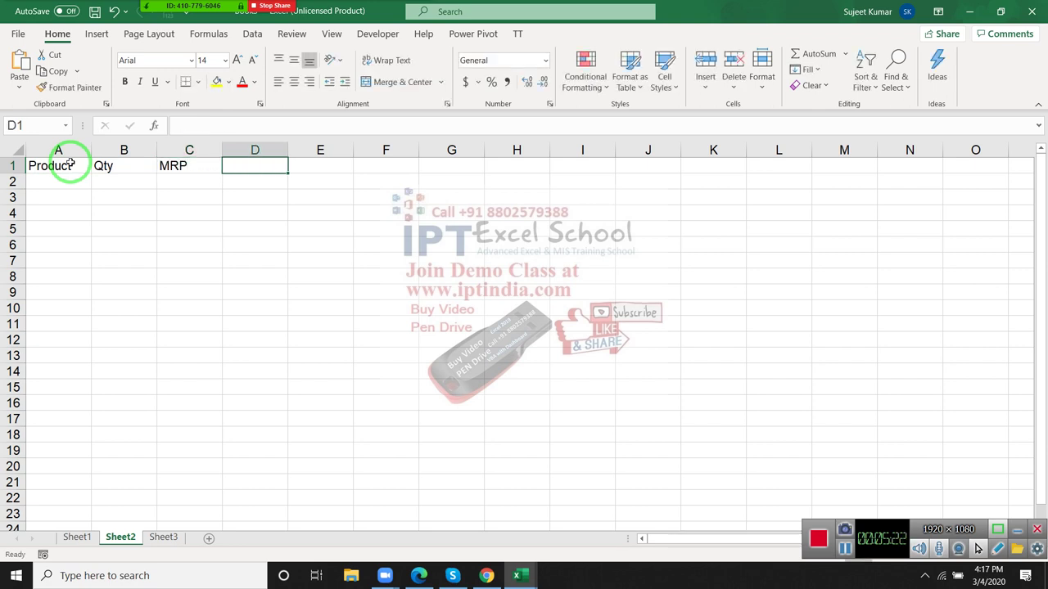
type("Amt")
key("Tab")
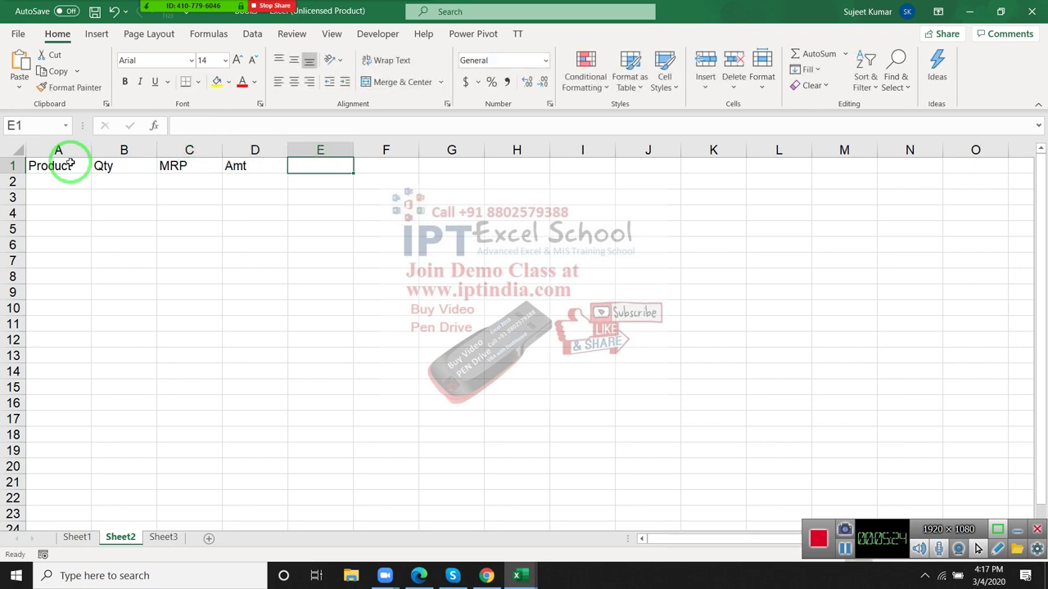
Step: Finish the header row with GST, Com and Total in E1:G1
type("GST")
key("Tab")
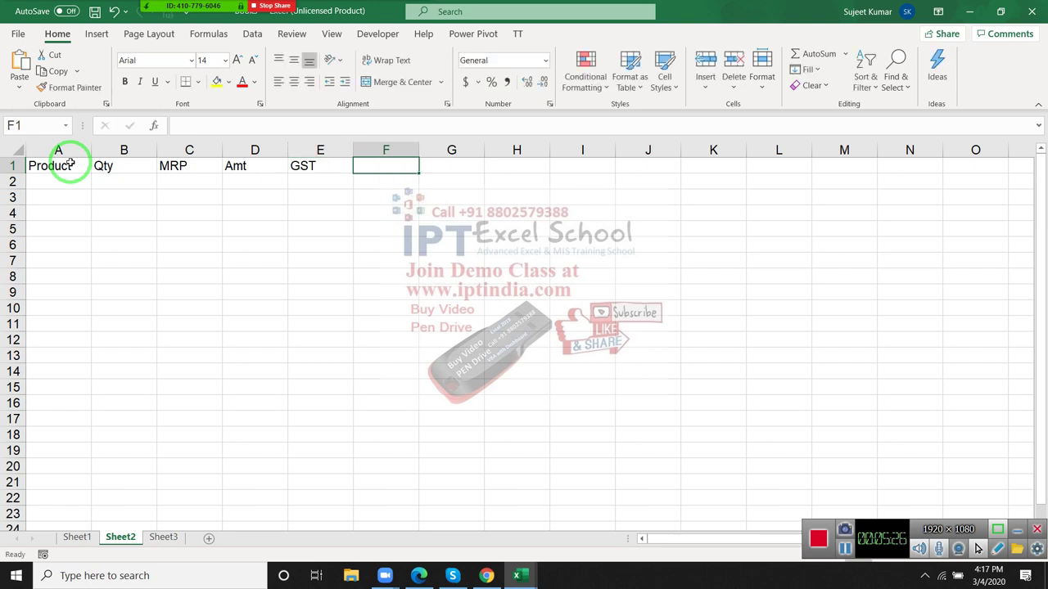
type("Com")
key("Tab")
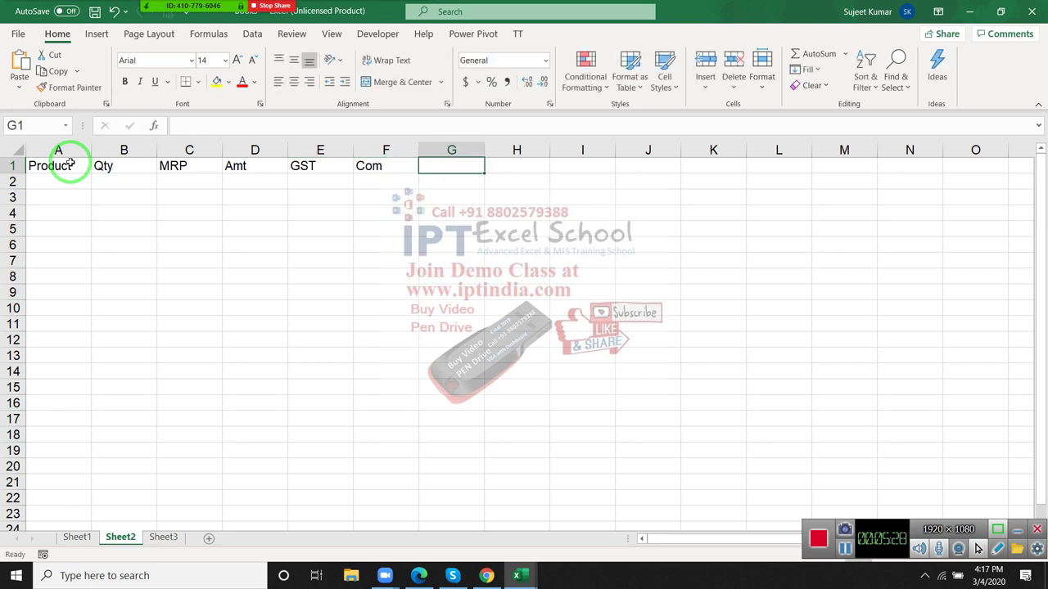
type("Total")
key("Return")
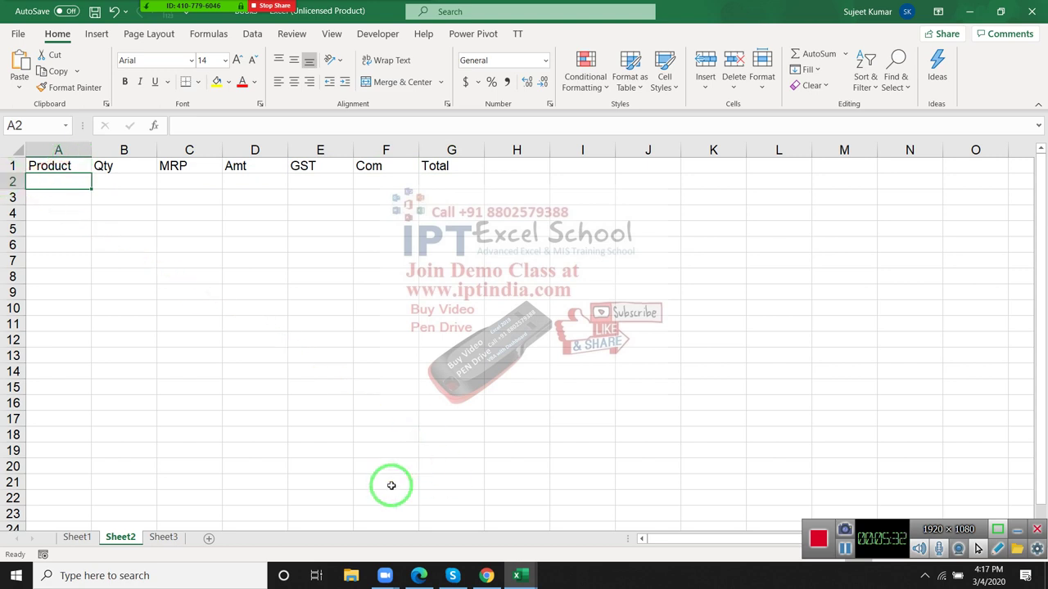
Step: Enter the DVD product with quantity 32 and MRP 80 in A2:C2
type("DVD")
key("Tab")
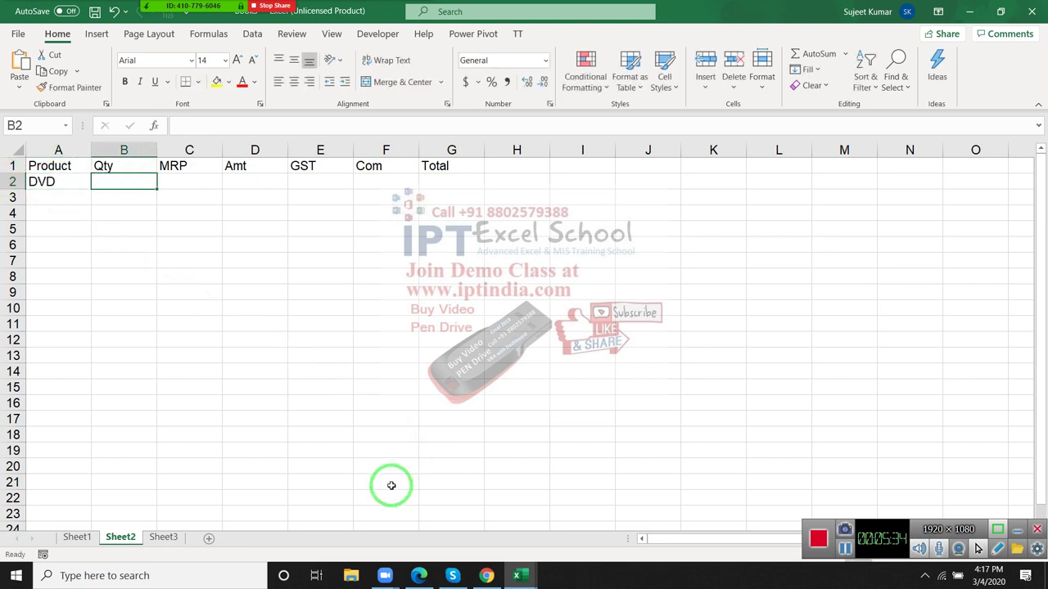
type("32")
key("Tab")
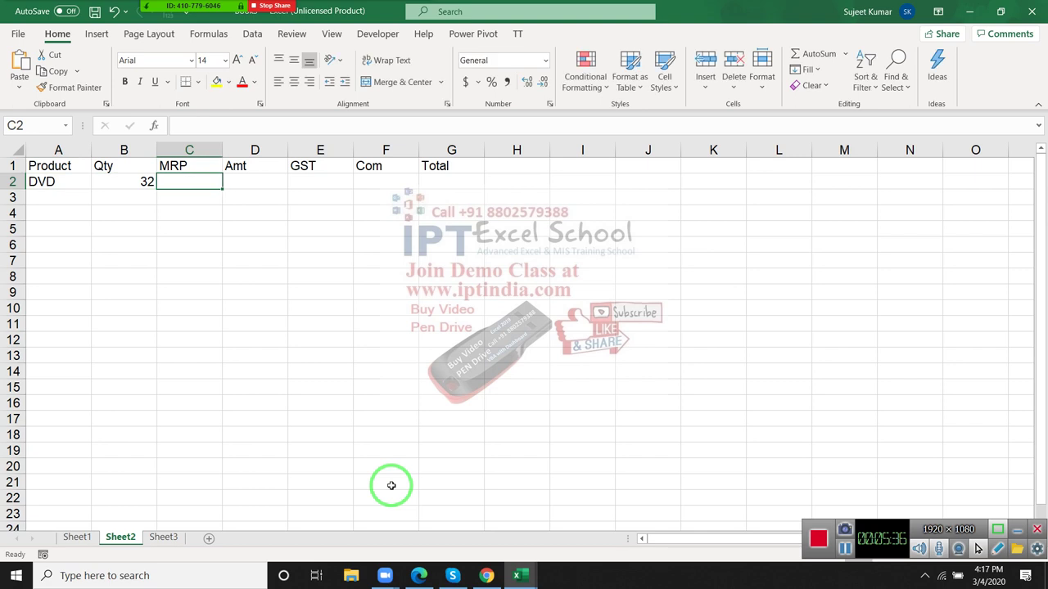
type("80")
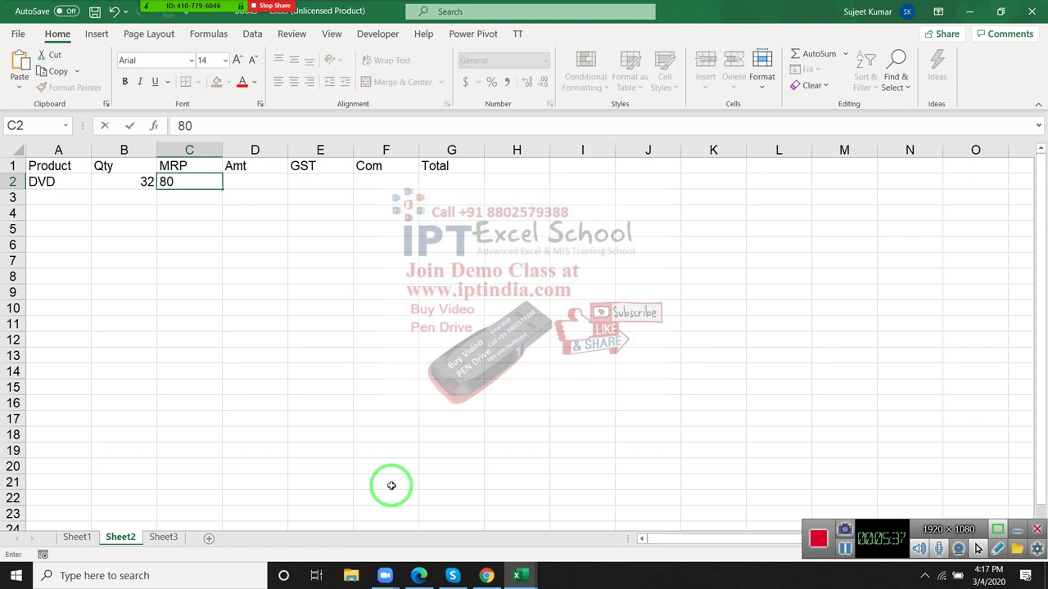
key("Tab")
Step: Add the Amt formula =B2*C2 in D2, giving 2560
type("=")
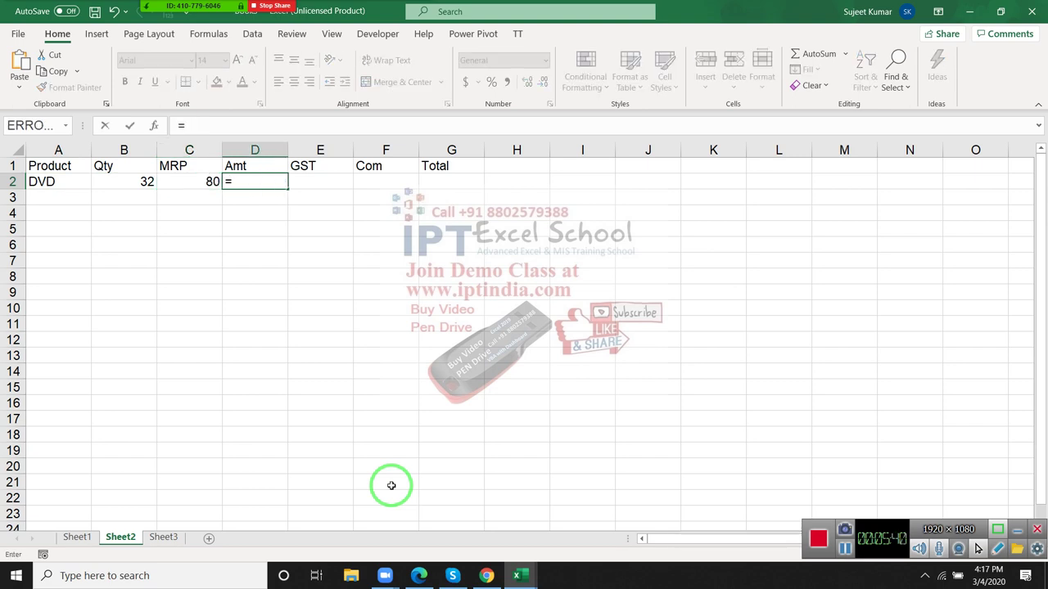
key("Left")
key("Left")
type("*")
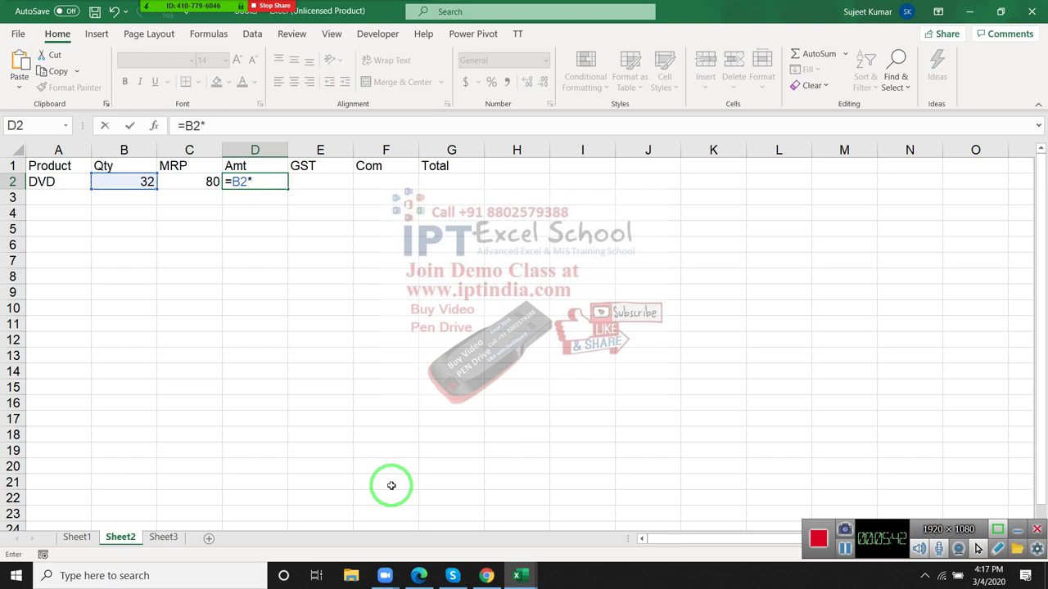
key("Left")
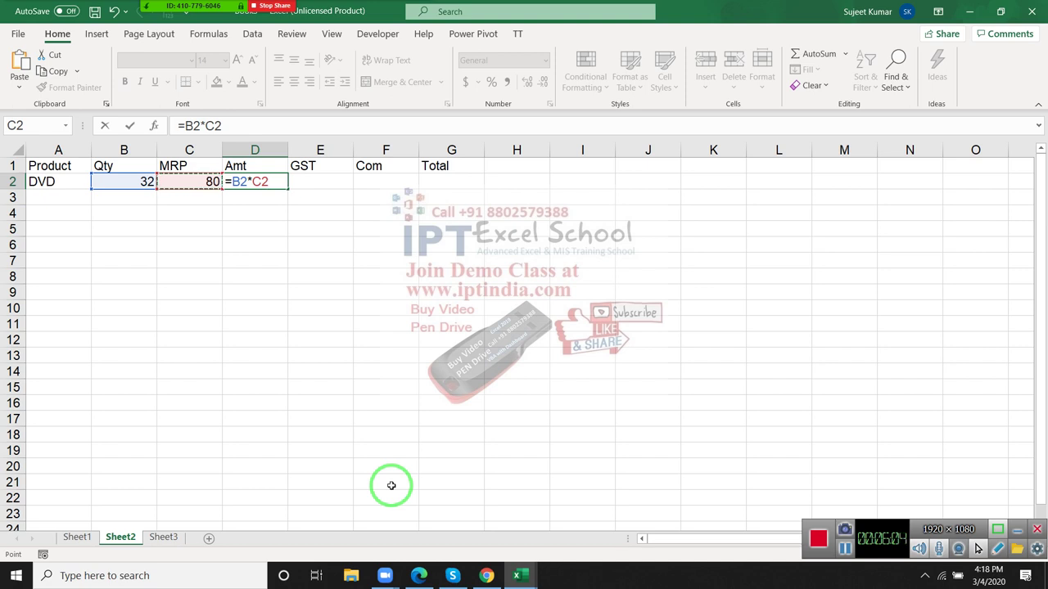
key("Return")
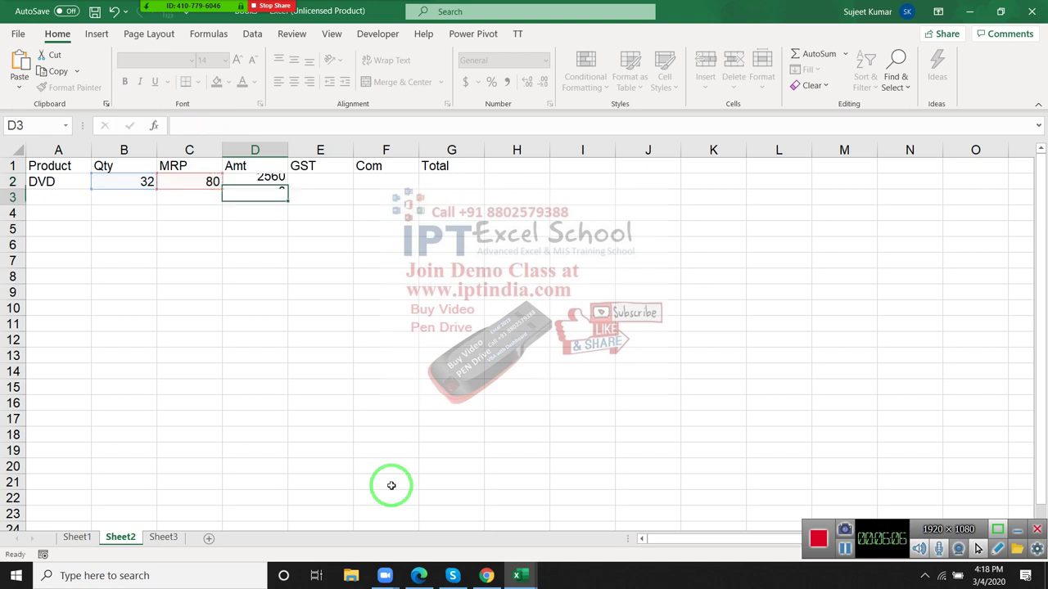
Step: Add the GST formula =D2*18% in E2, giving 460.8
key("Up")
key("Right")
type("=")
key("Left")
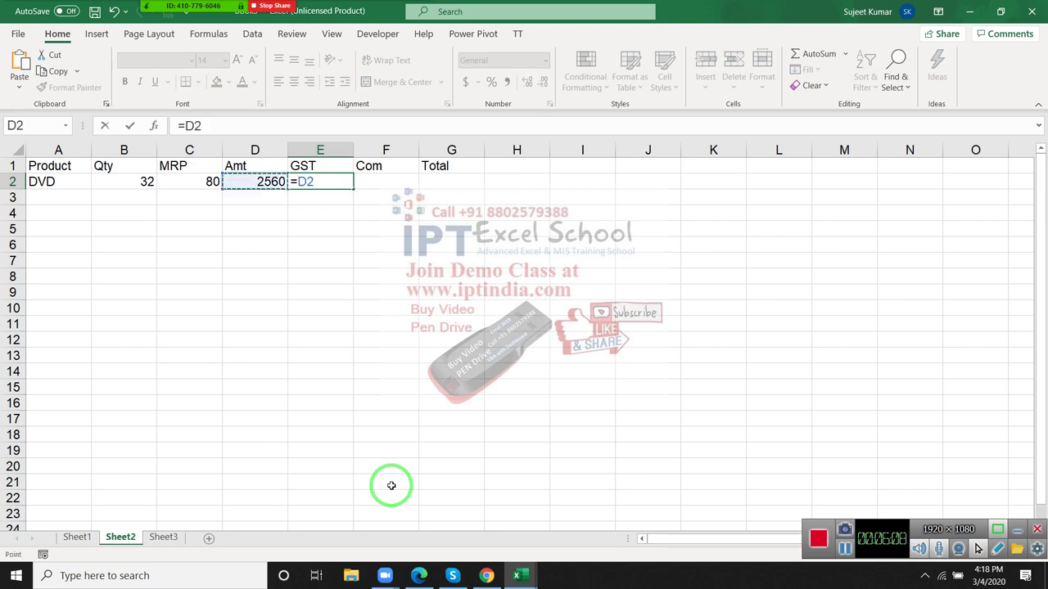
type("*2")
key("BackSpace")
type("18")
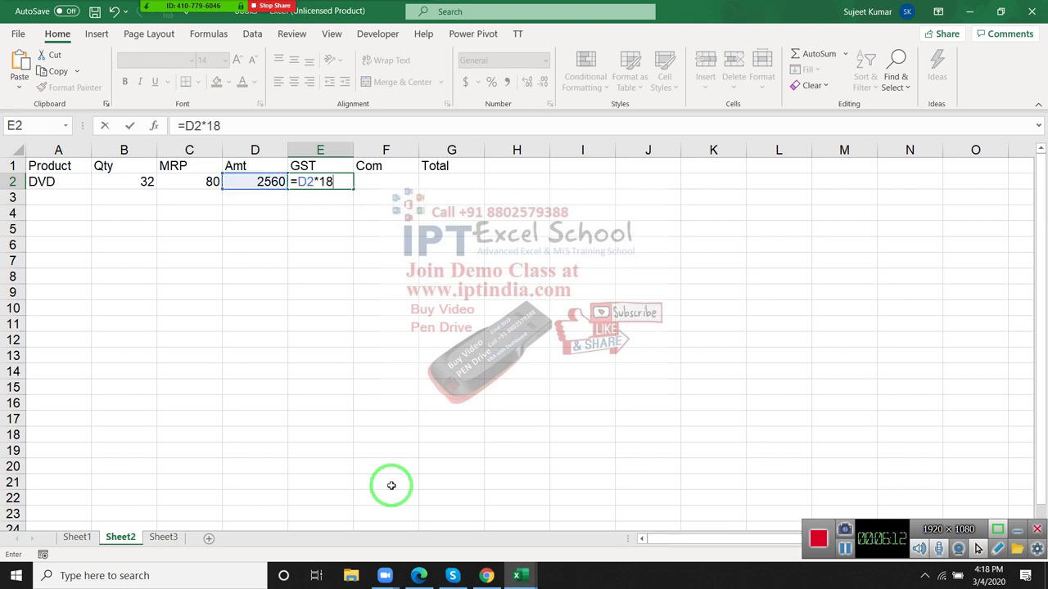
type("%")
key("Return")
Step: Add the commission formula =D2*2% in F2, giving 51.2
key("Up")
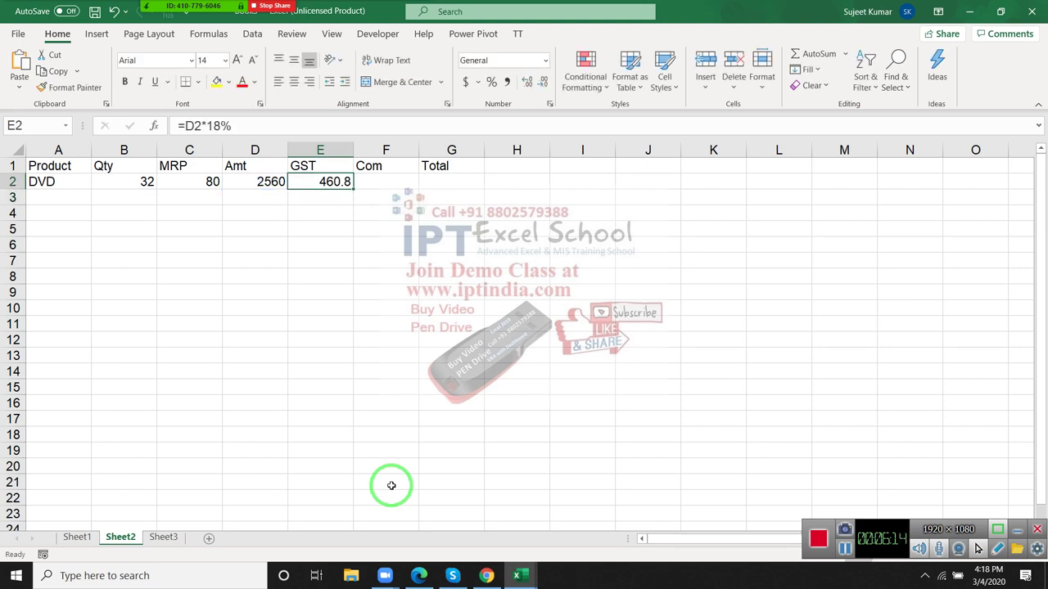
key("Right")
type("=")
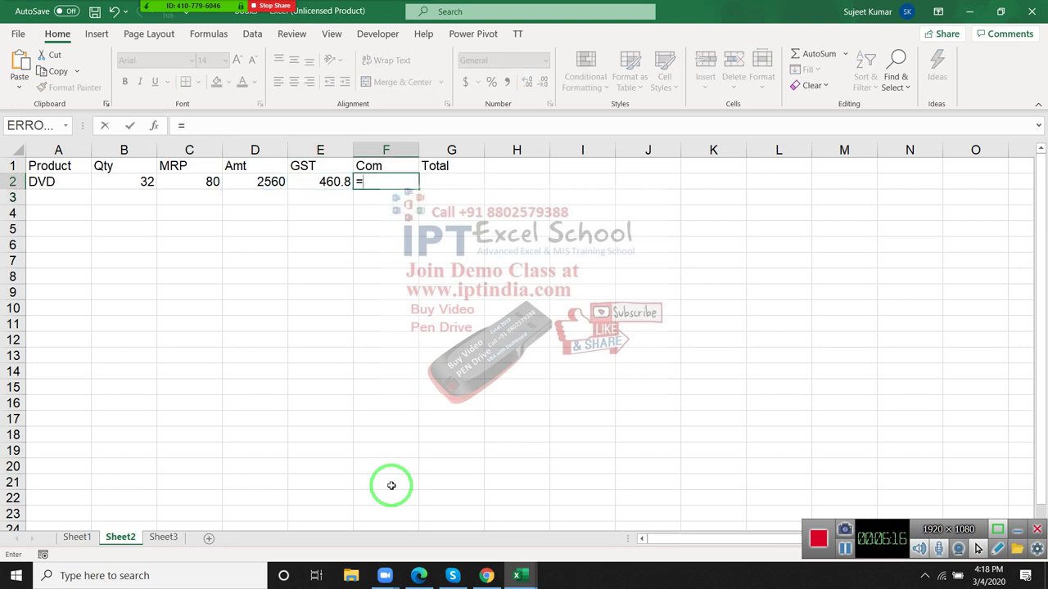
key("Left")
key("Left")
type("*2")
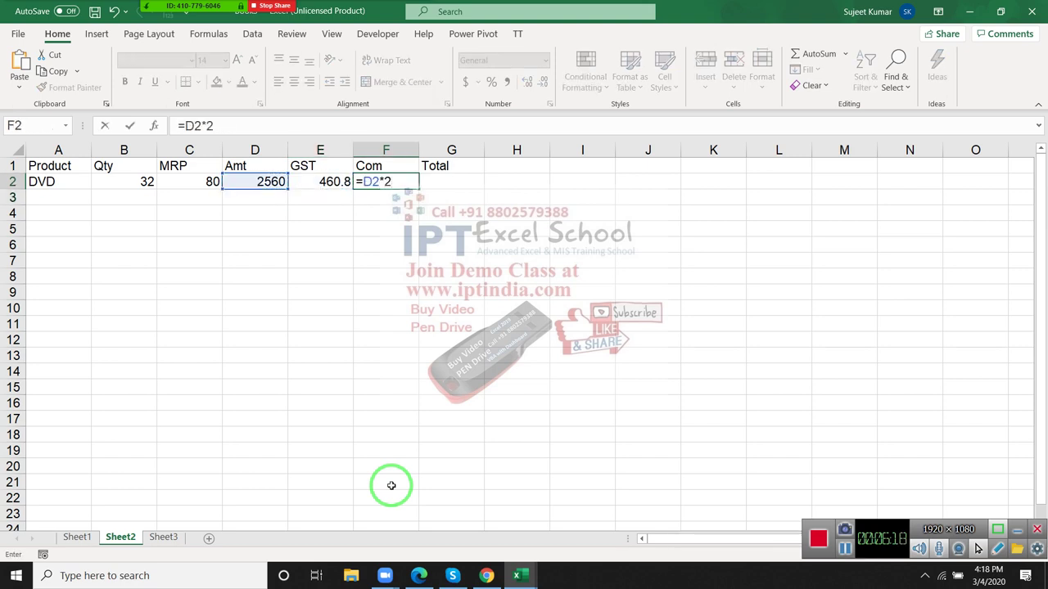
type("%")
key("Return")
Step: Add the Total formula =SUM(D2:F2) in G2, giving 3072, and select D2:G15
key("Up")
key("Right")
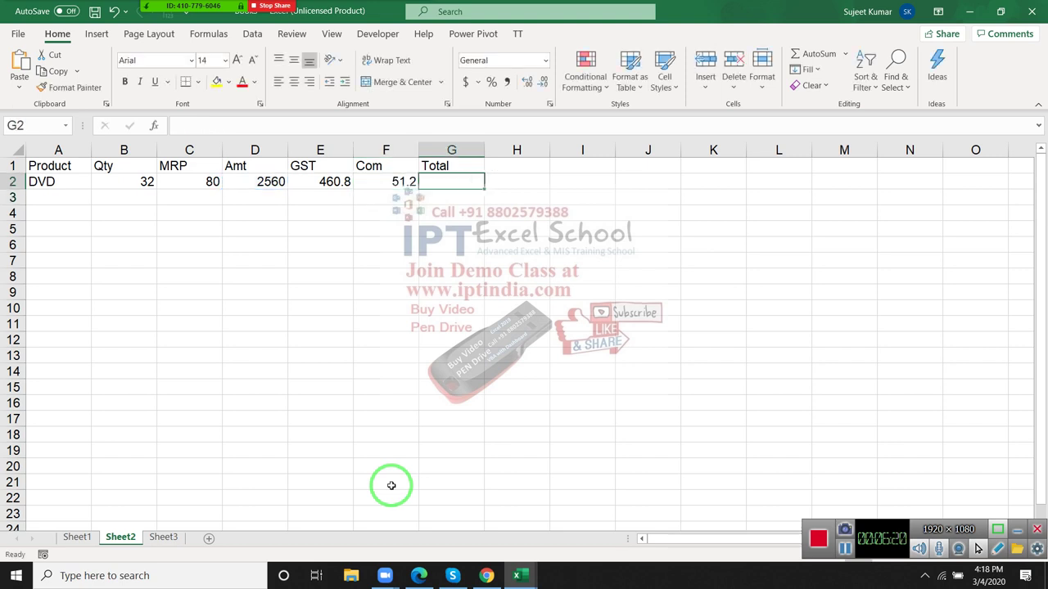
type("=sum")
key("Tab")
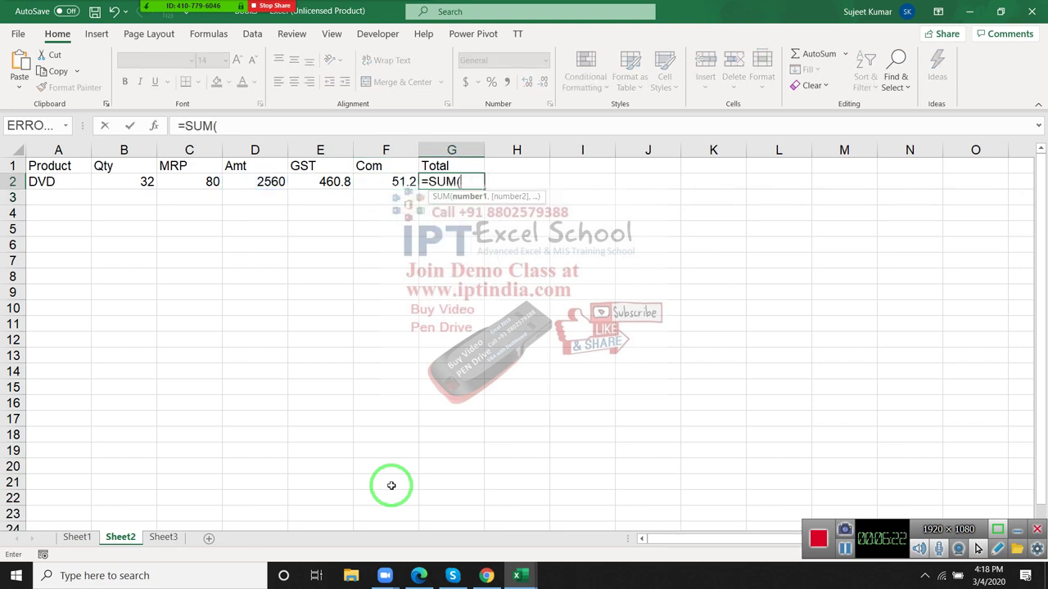
key("Left")
key("shift+Left")
key("shift+Left")
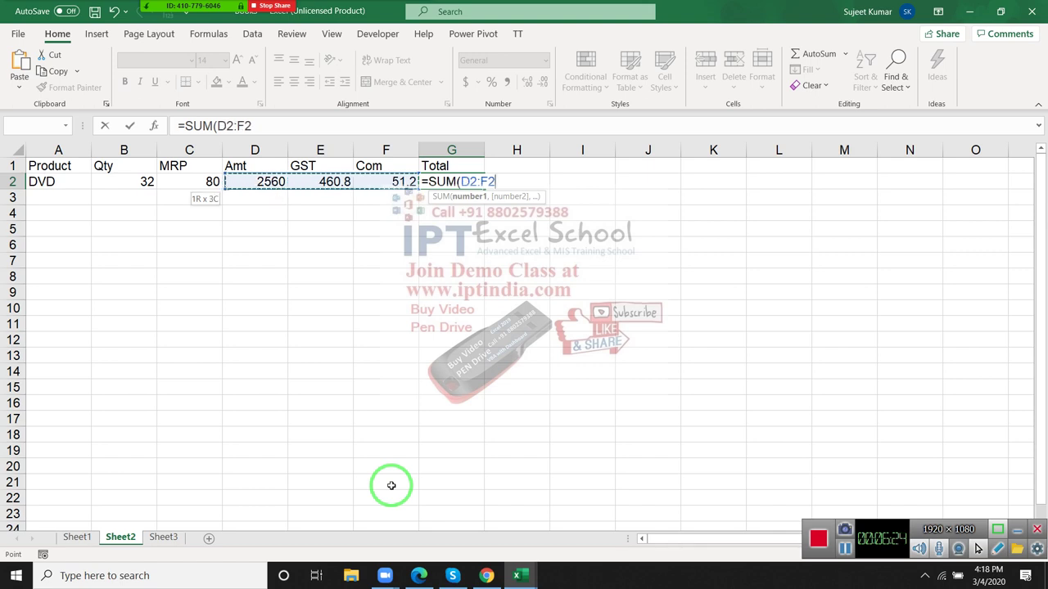
key("Return")
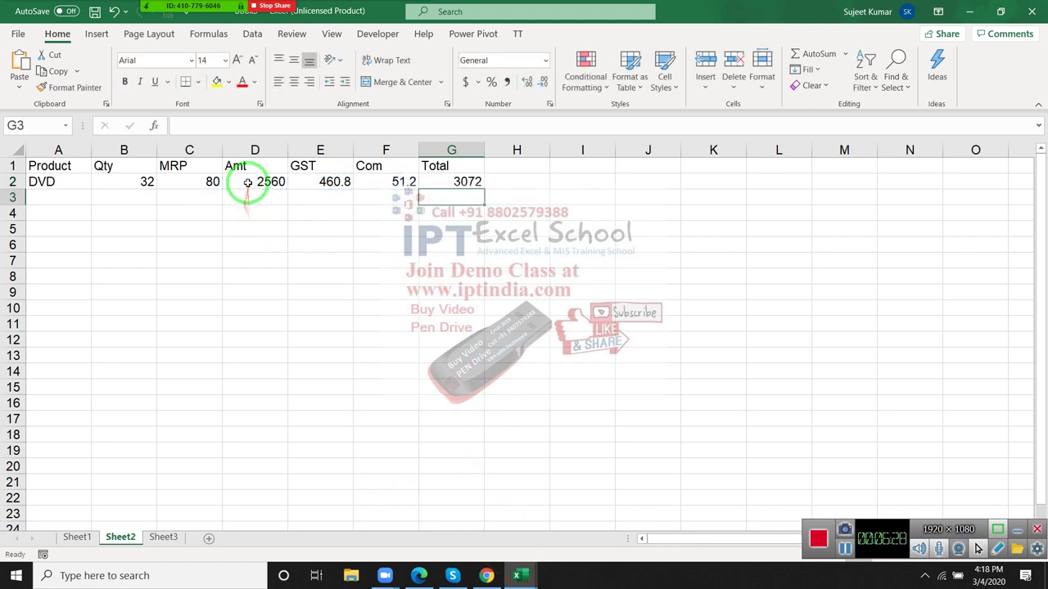
mouse_move(251, 182)
left_mouse_down()
mouse_move(405, 181)
mouse_move(438, 389)
left_mouse_up()
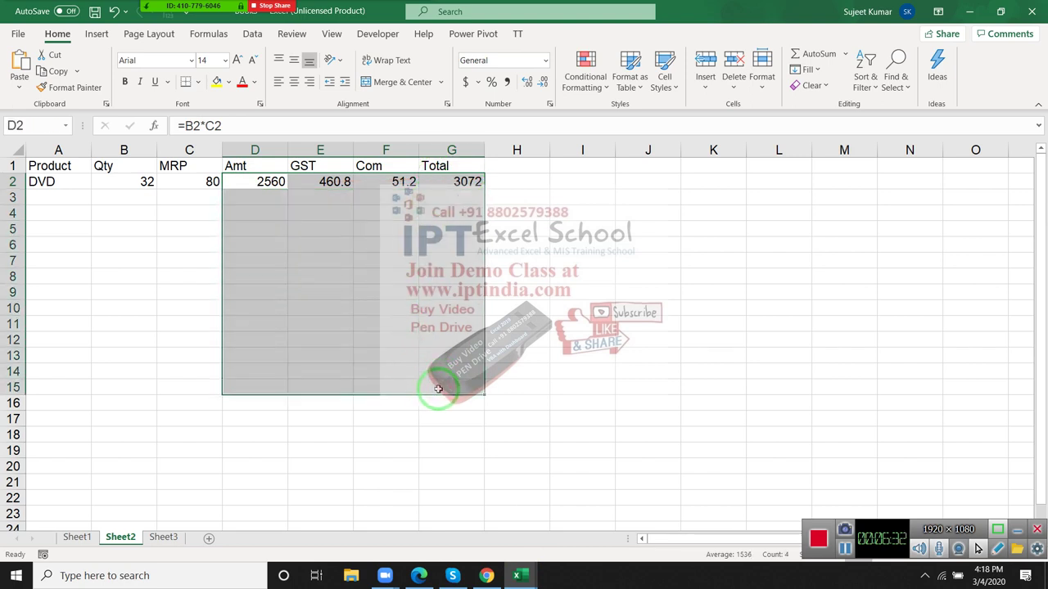
Step: Fill the row 2 formulas down to row 15 and spot-check E6 and F11
key("ctrl+d")
left_click(348, 245)
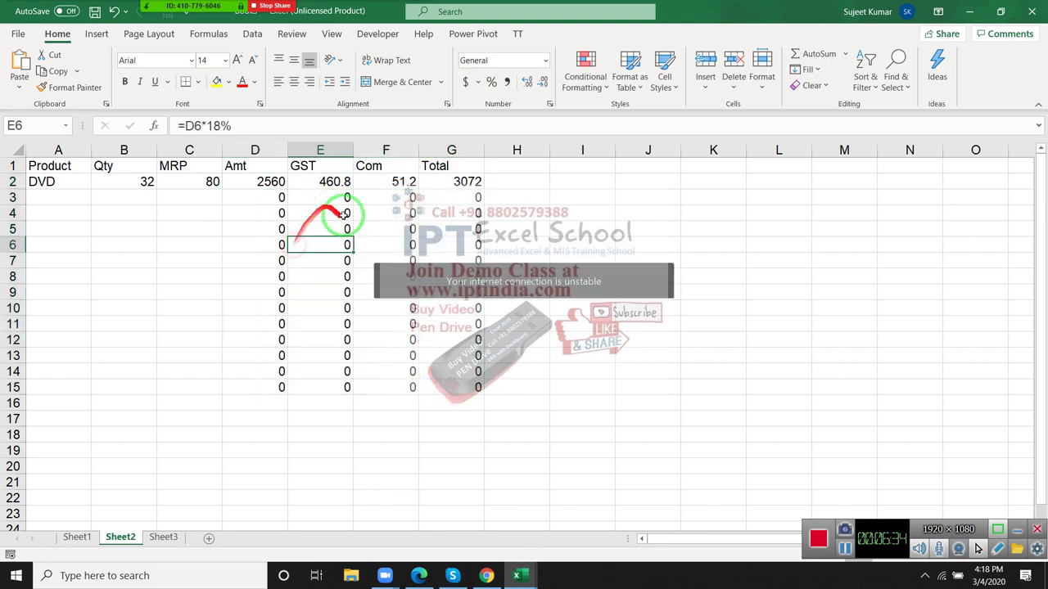
left_click(364, 321)
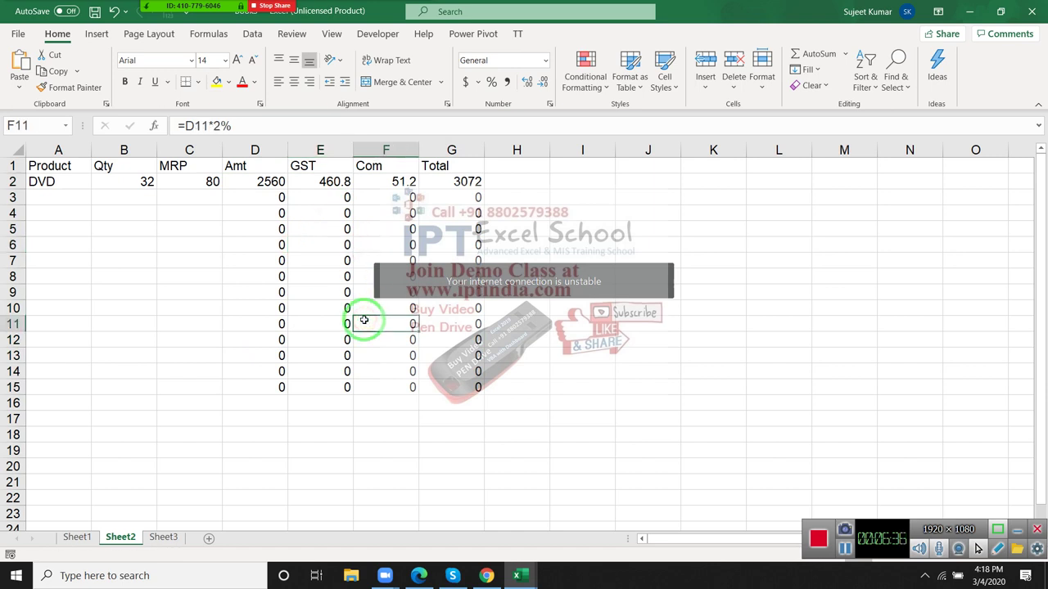
Step: Enter the PD product in row 3 with quantity 10 and MRP 2500
left_click(80, 211)
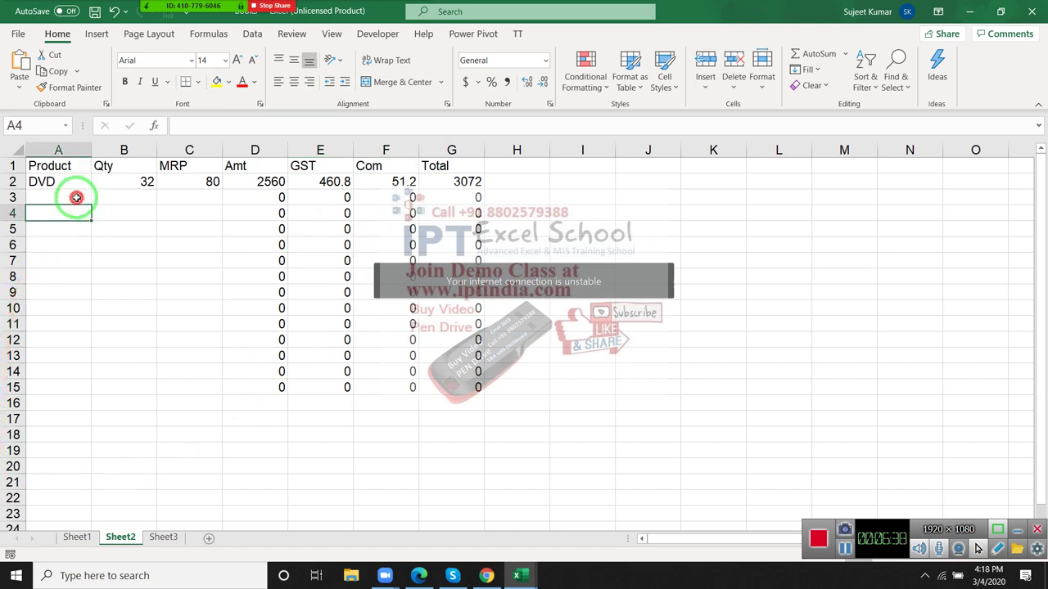
left_click(76, 197)
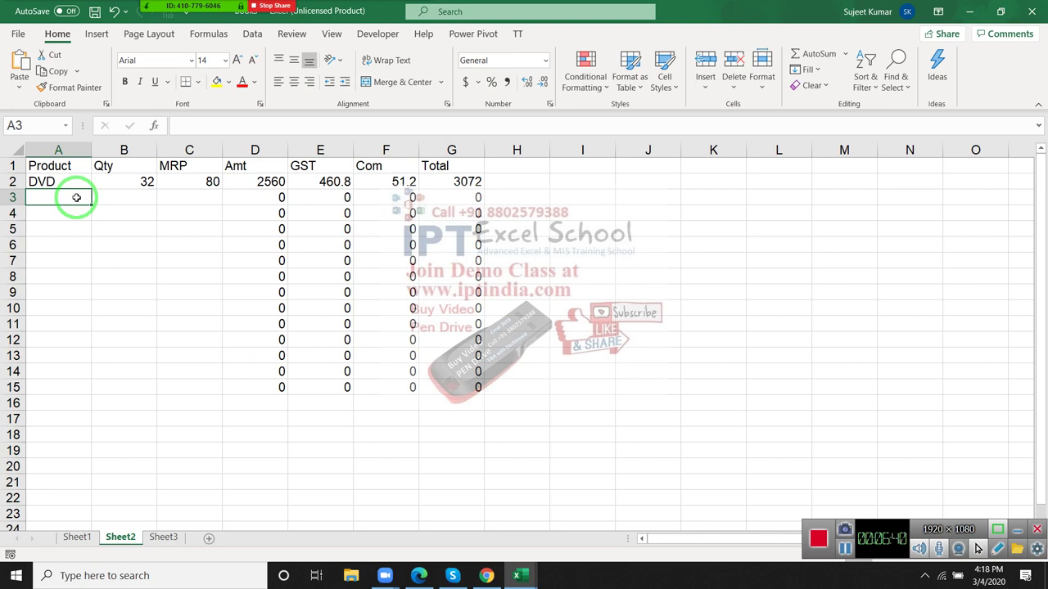
type("PD")
key("Tab")
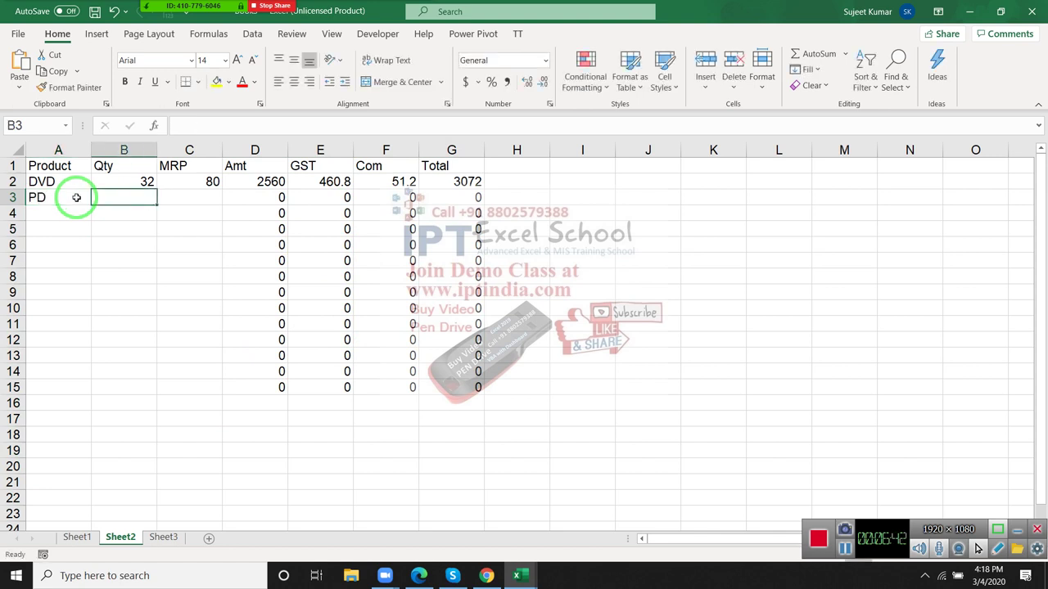
type("10")
key("Tab")
type("250")
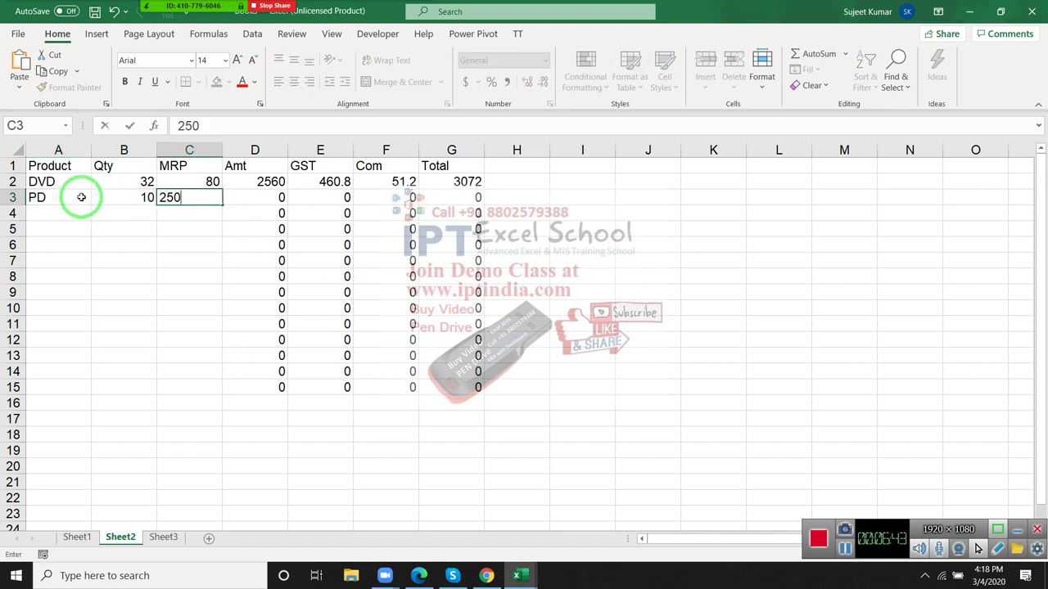
key("Return")
key("Up")
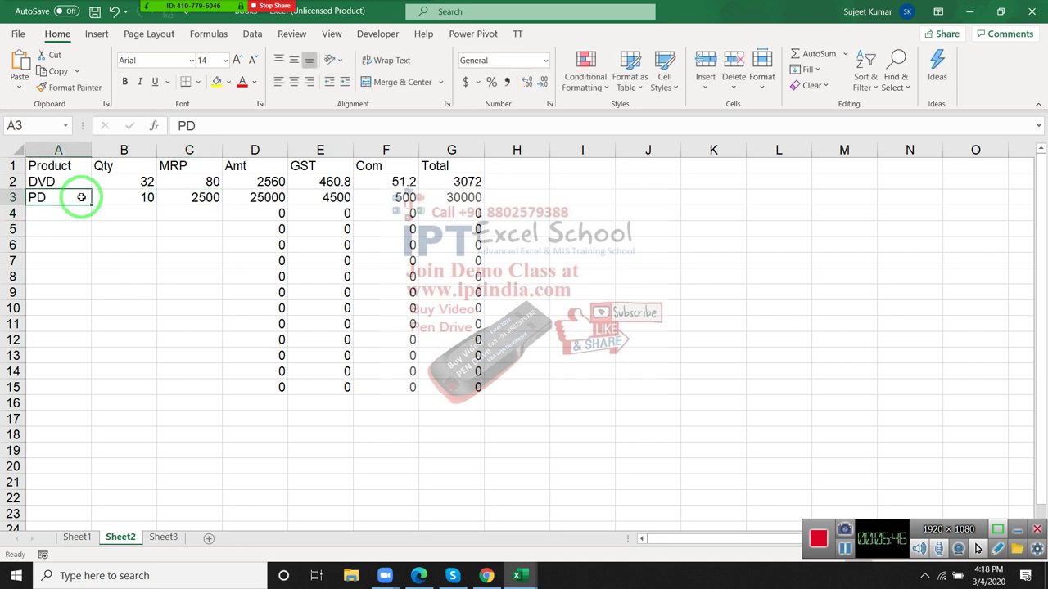
key("Right")
key("Right")
key("Right")
key("Right")
key("Right")
key("Right")
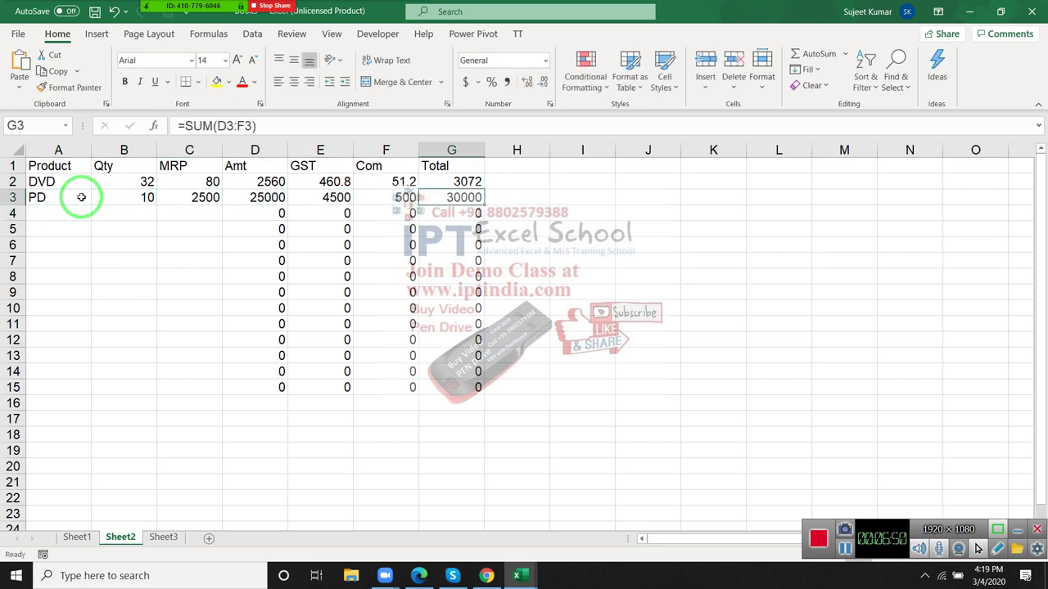
mouse_move(163, 8)
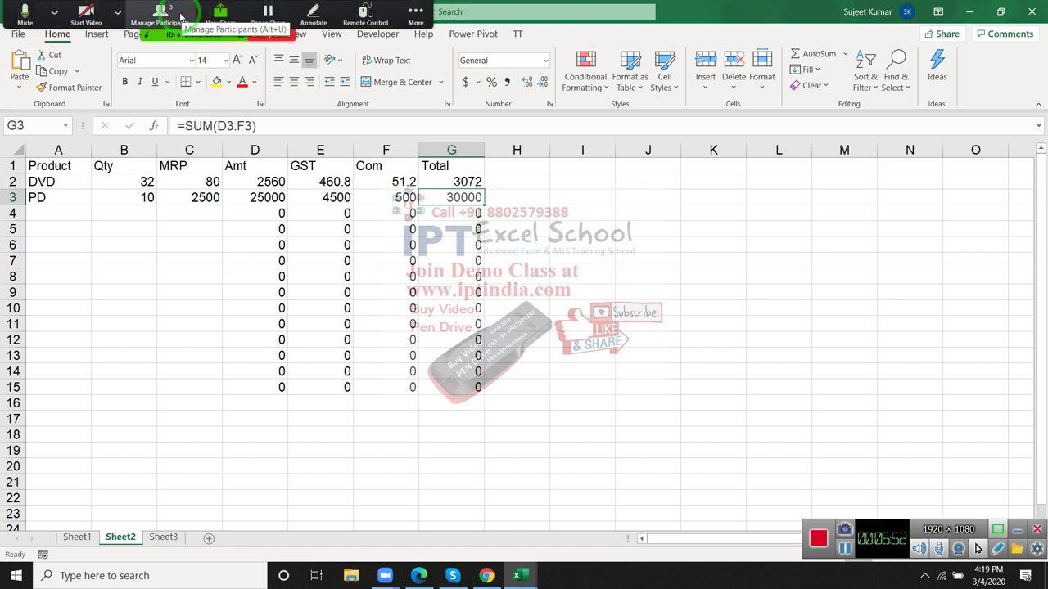
Step: Enter 'Analysis' in Sheet1's B3, then open the recent workbook DD
left_click(88, 546)
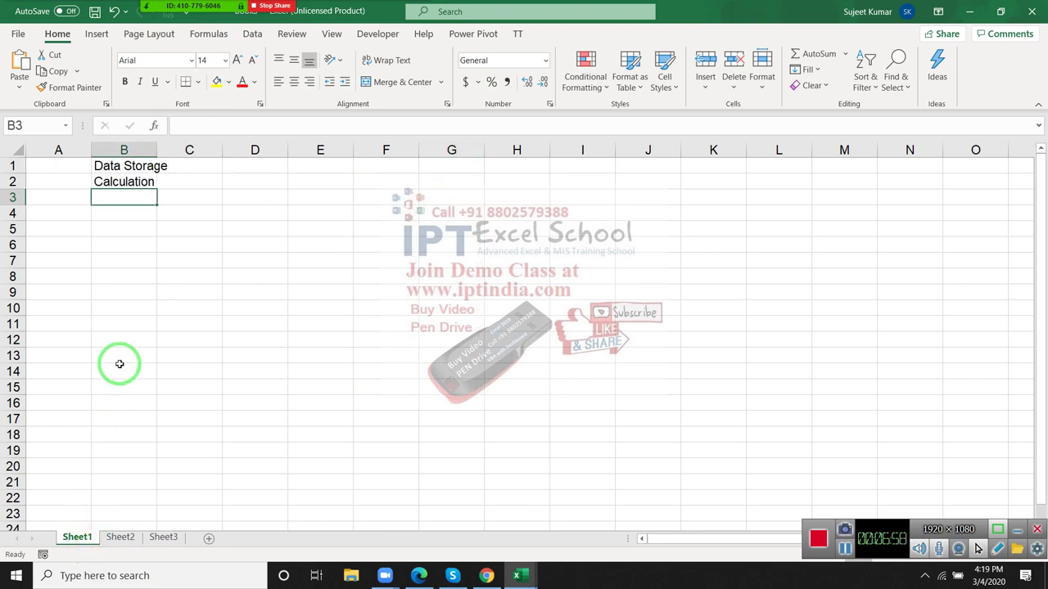
type("Analysis")
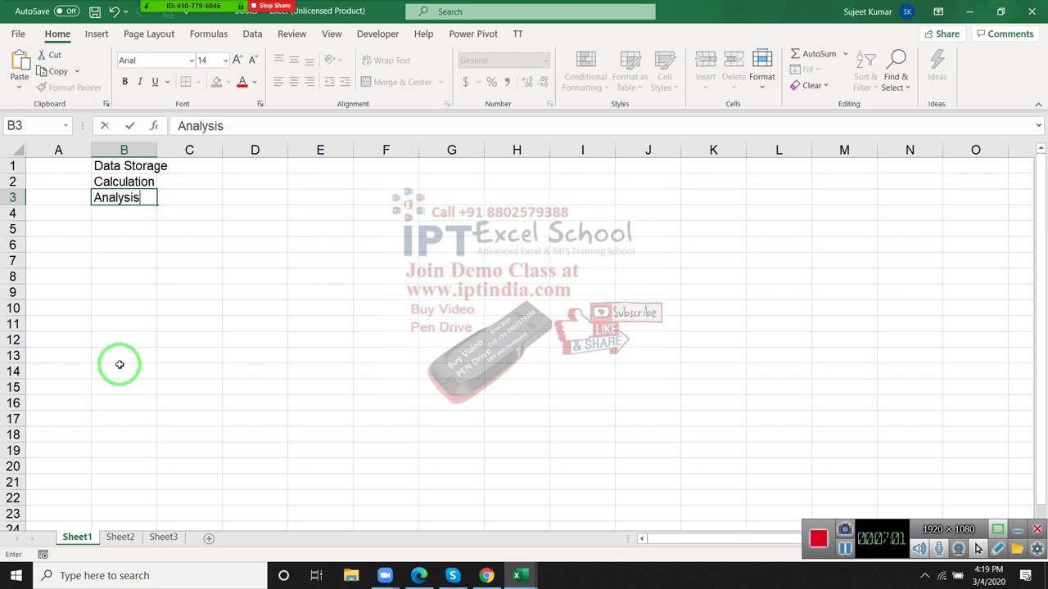
key("Return")
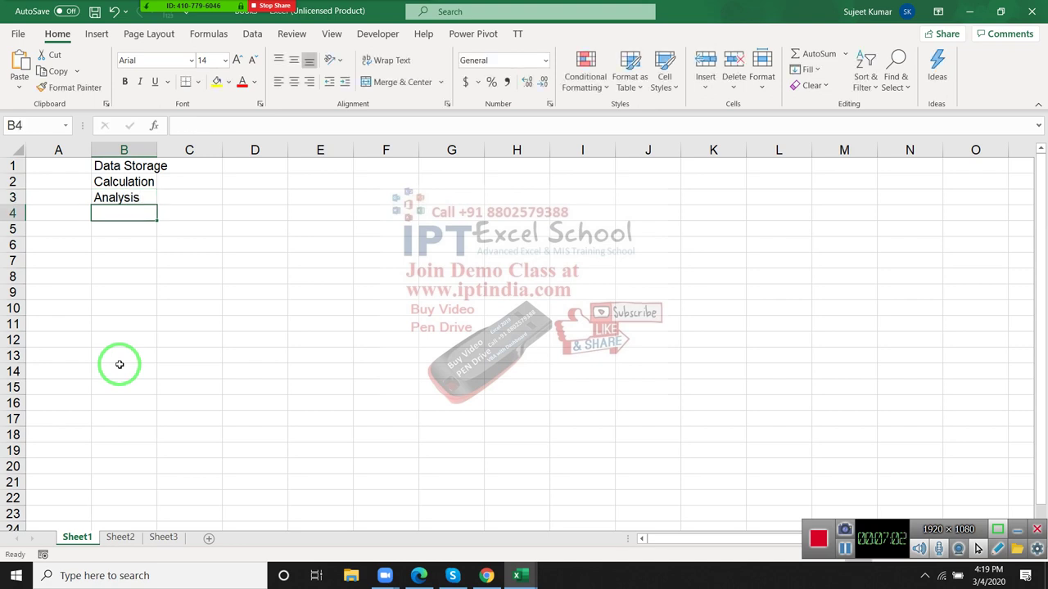
left_click(27, 37)
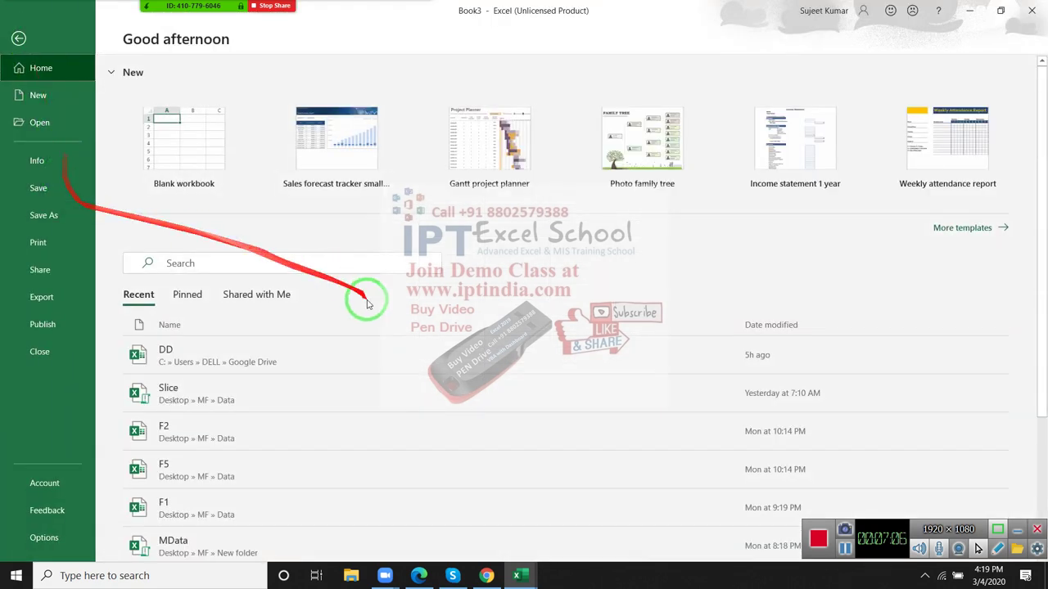
left_click(293, 344)
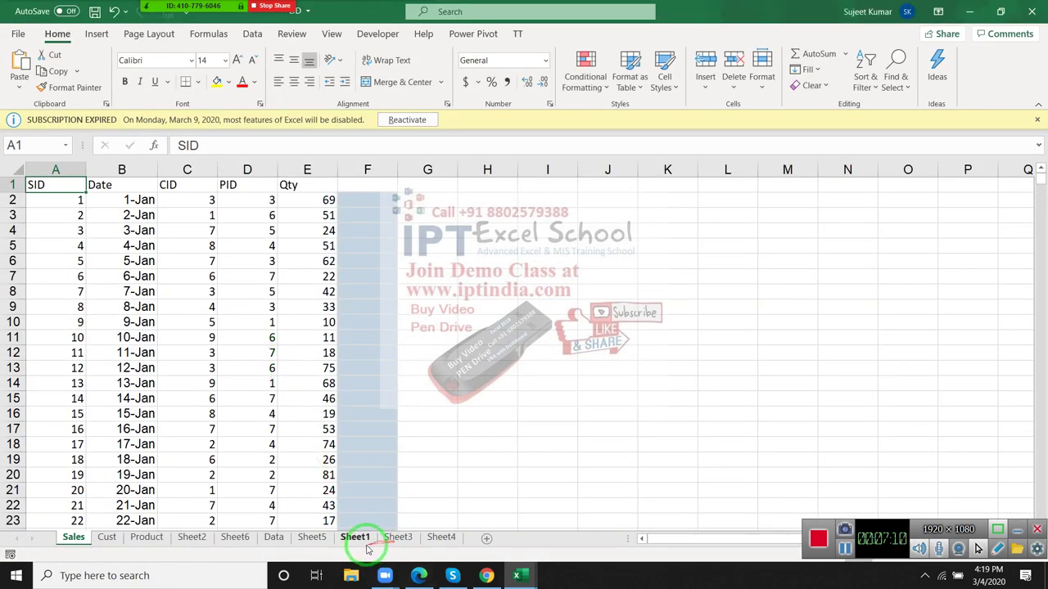
Step: Switch to the Data sheet, dismiss the subscription message, and review the first sale's details
left_click(276, 538)
left_click_drag(144, 245, 143, 231)
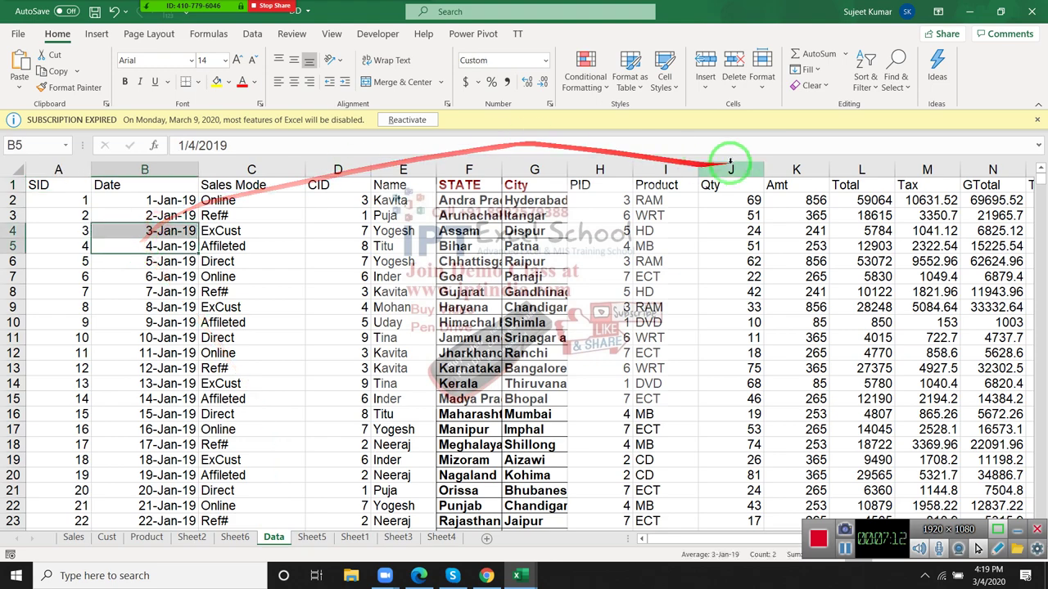
left_click(1037, 120)
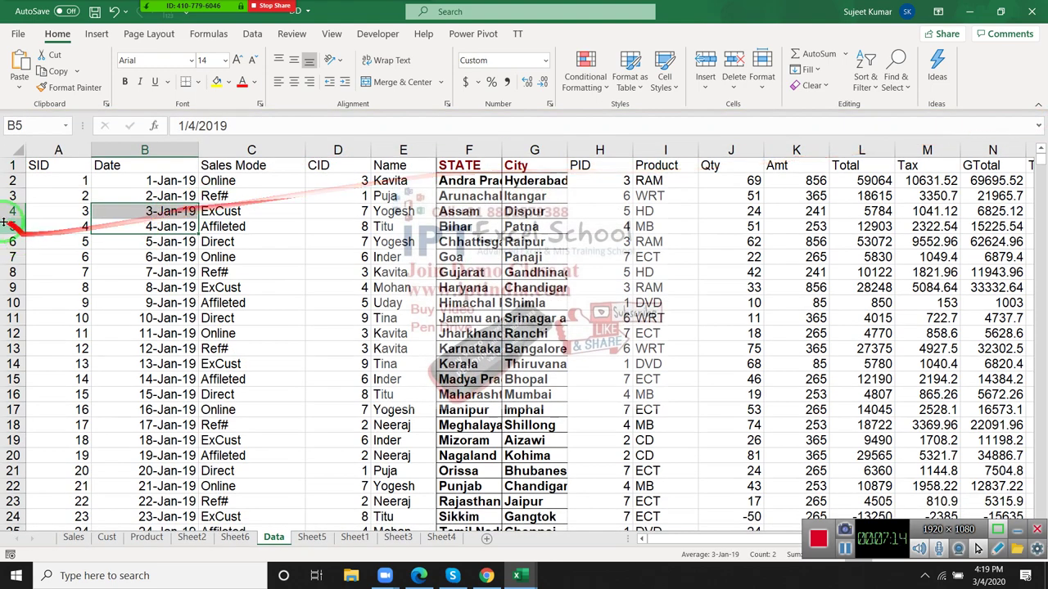
left_click(258, 181)
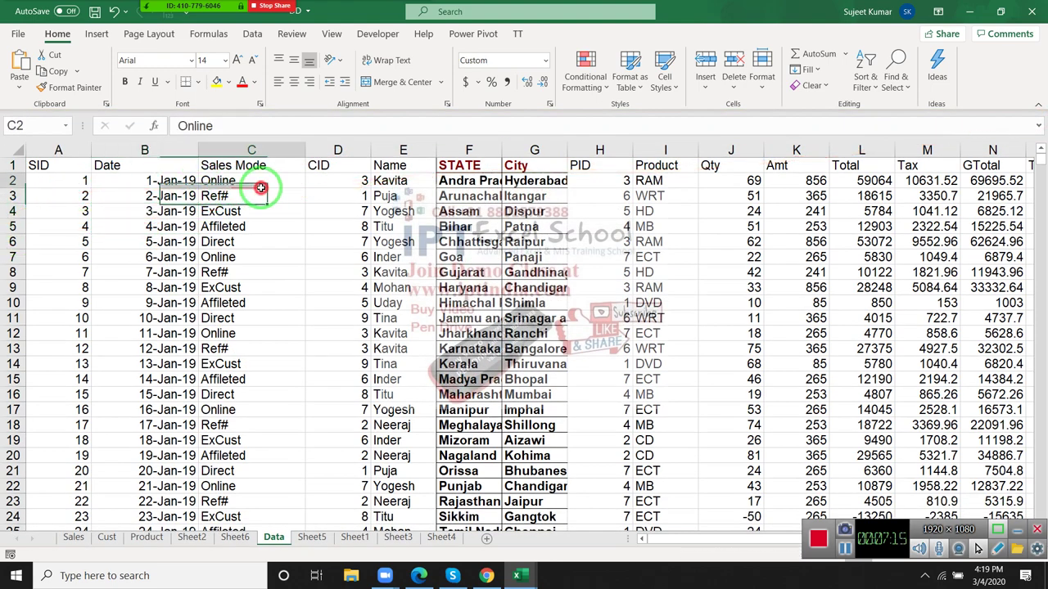
left_click(352, 181)
left_click(418, 181)
left_click(467, 181)
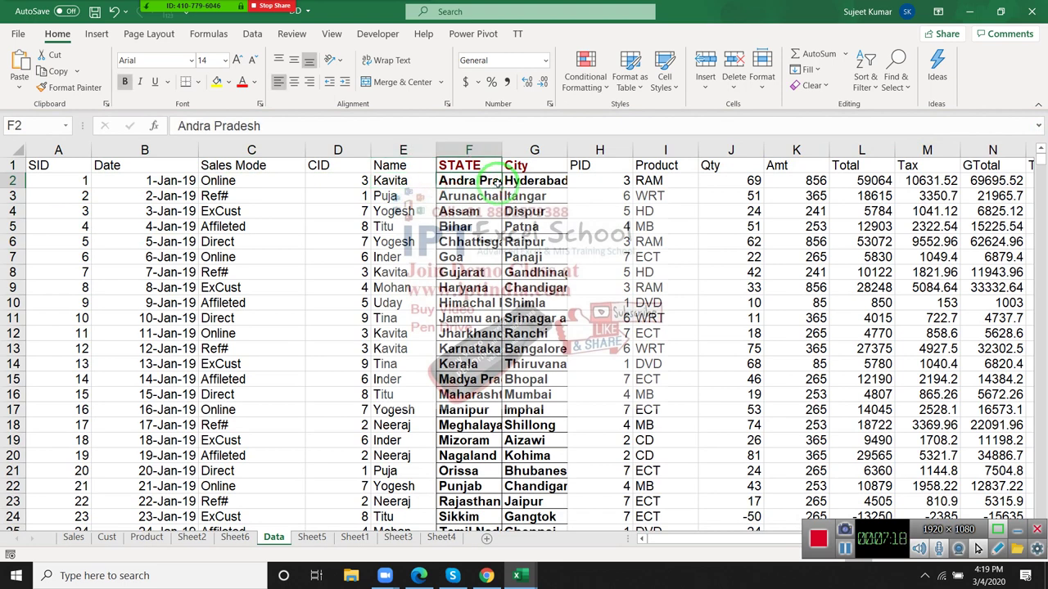
left_click(502, 181)
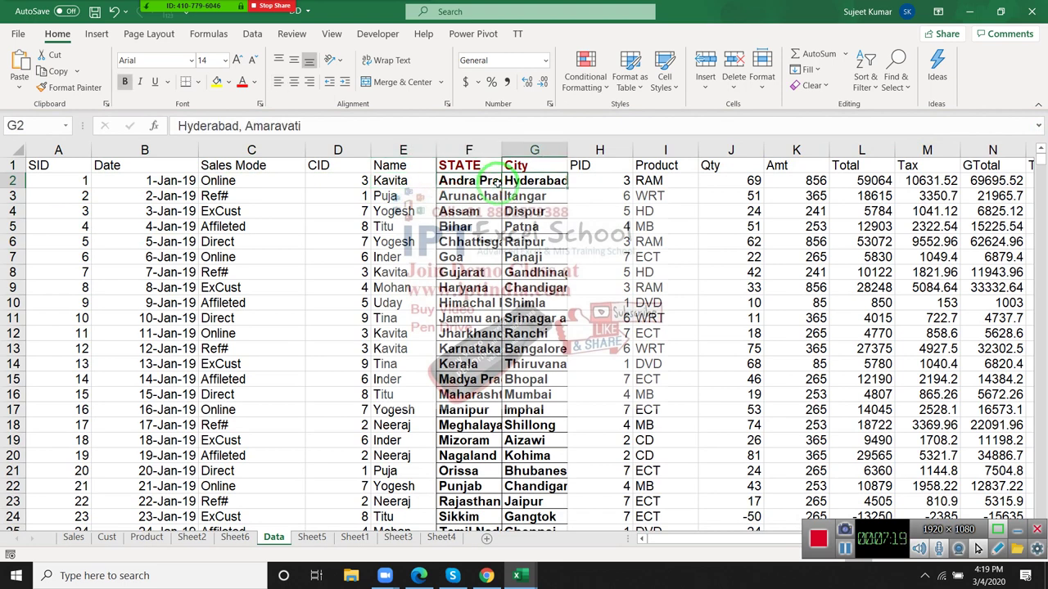
Step: Highlight the Product, Name and Qty columns, then select A1 inside the table
left_click(672, 149)
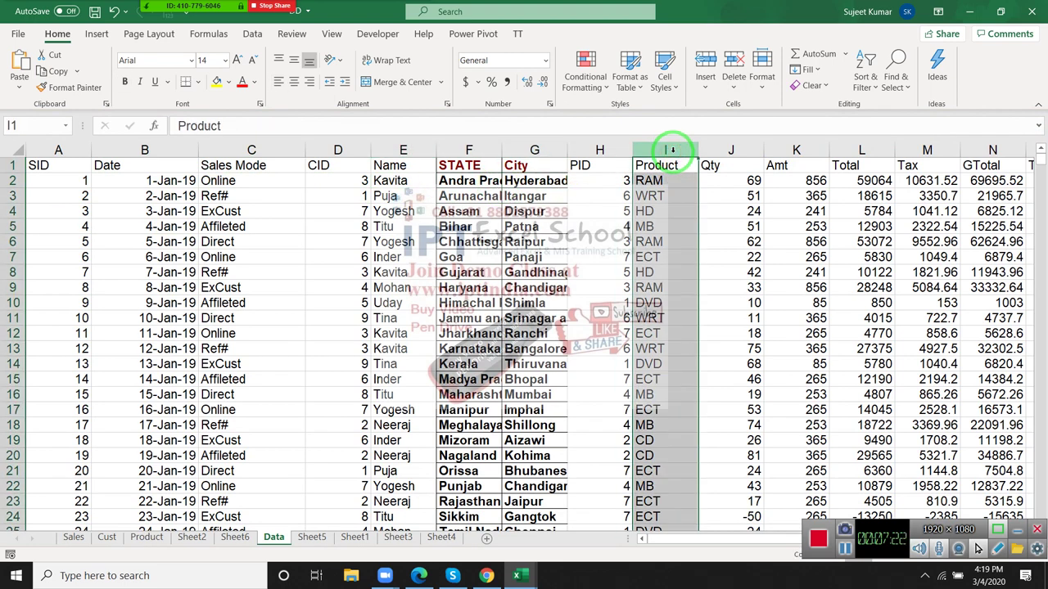
left_click(389, 149)
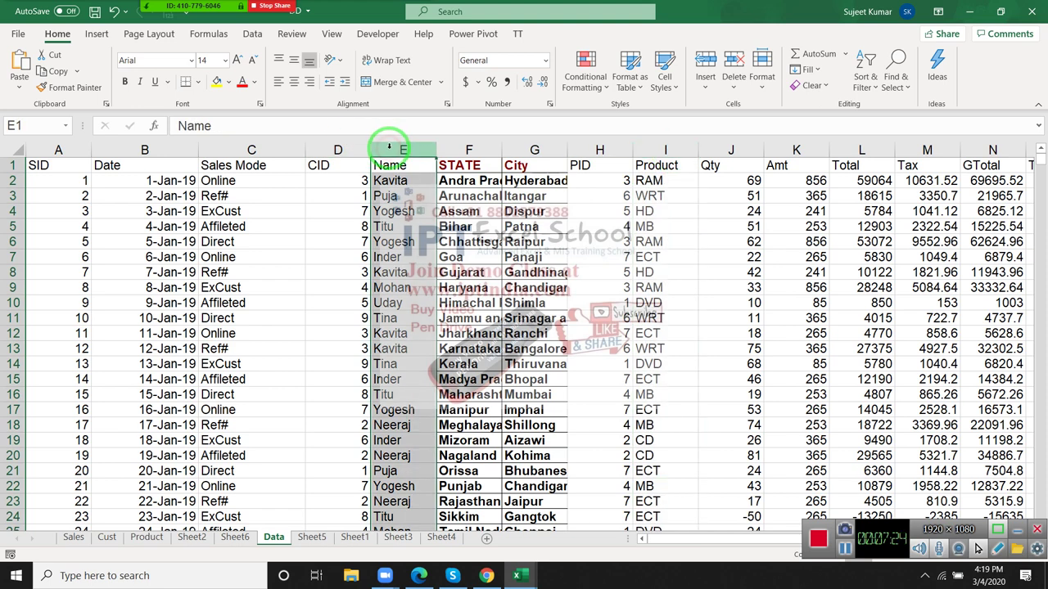
left_click(716, 149)
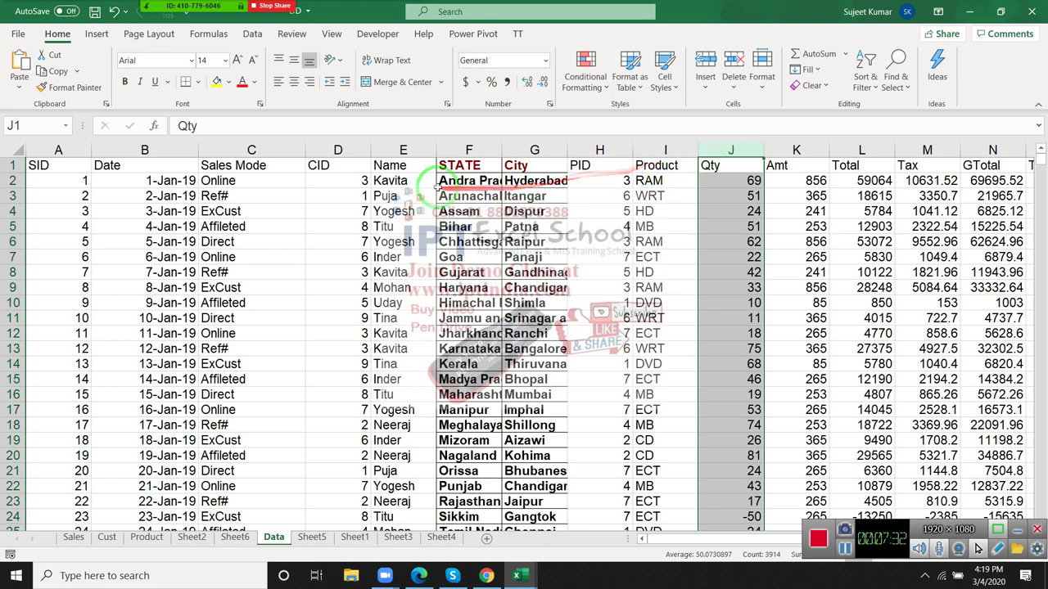
left_click_drag(409, 181, 373, 393)
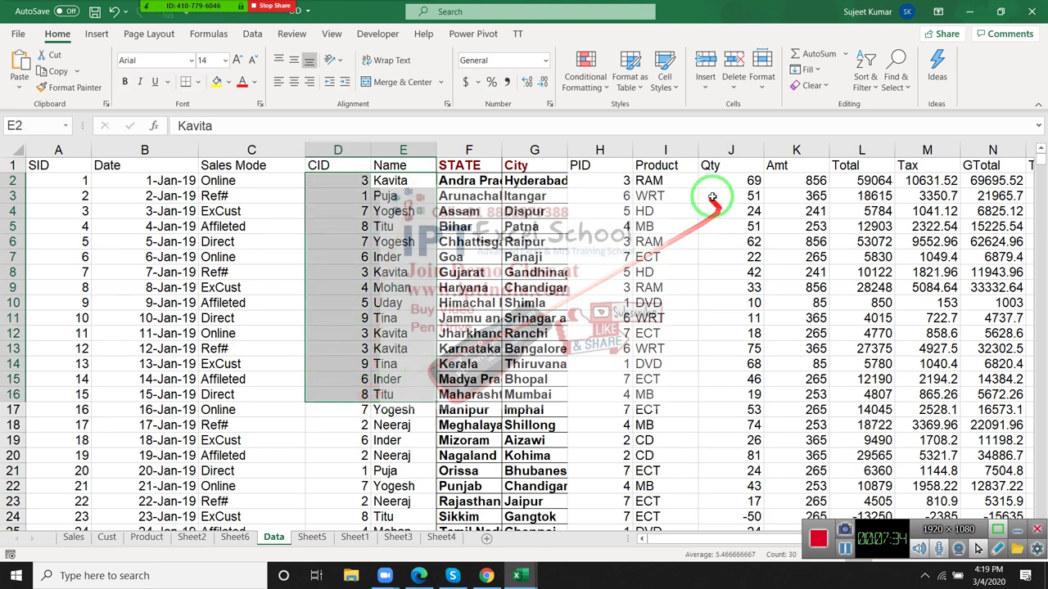
left_click_drag(678, 178, 669, 306)
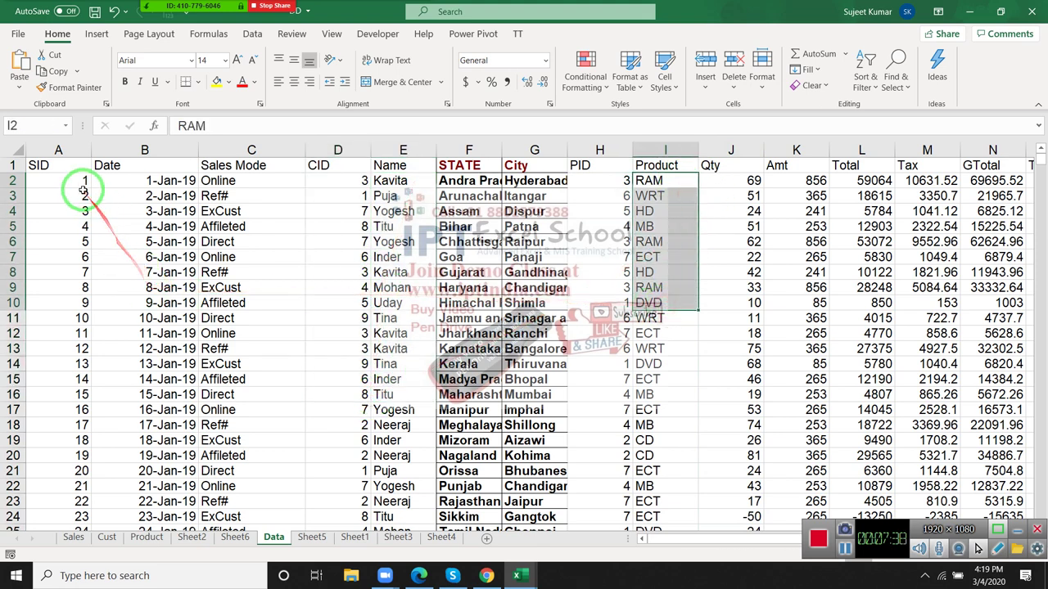
left_click_drag(78, 173, 714, 321)
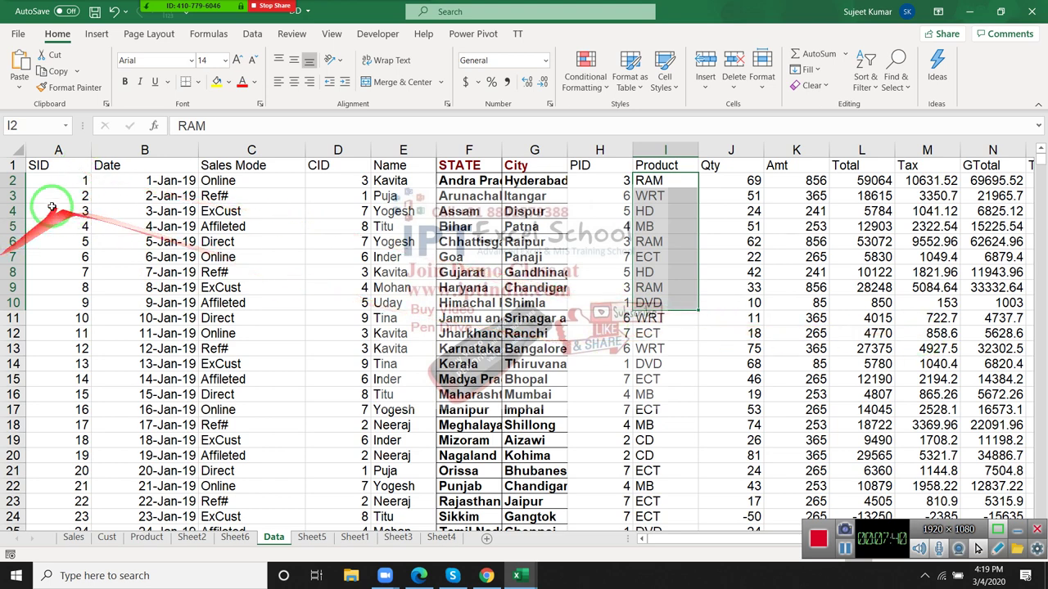
left_click(59, 169)
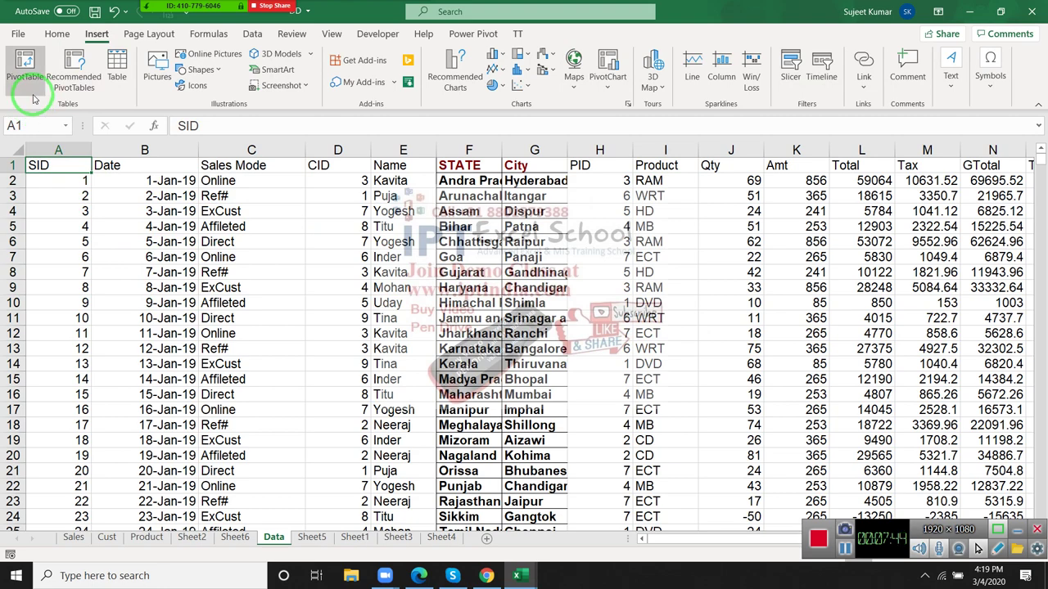
Step: Insert a pivot table on a new sheet with Name in Rows and Product in Columns
left_click(25, 69)
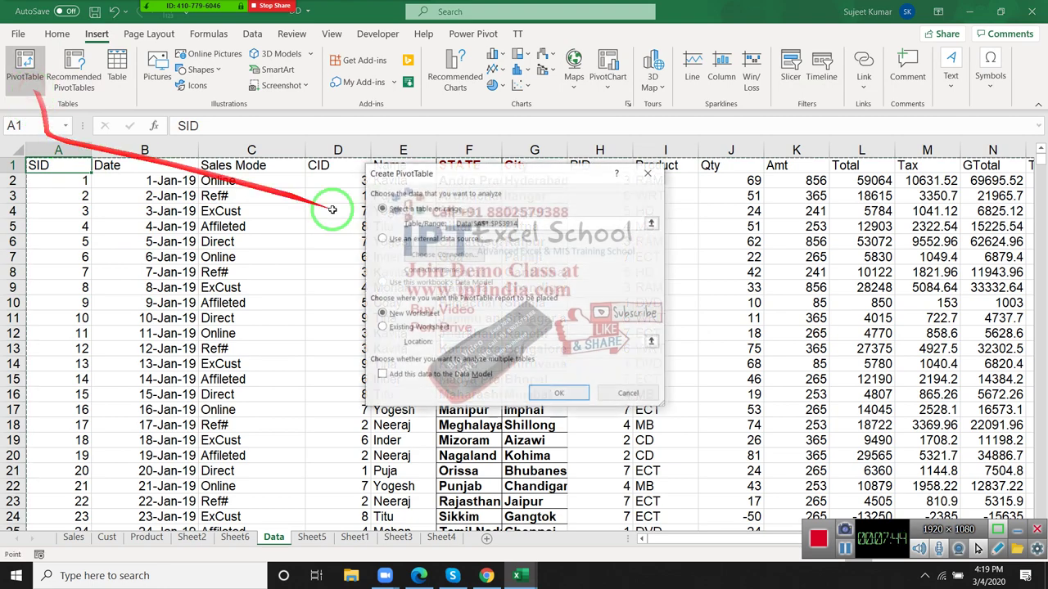
left_click(558, 394)
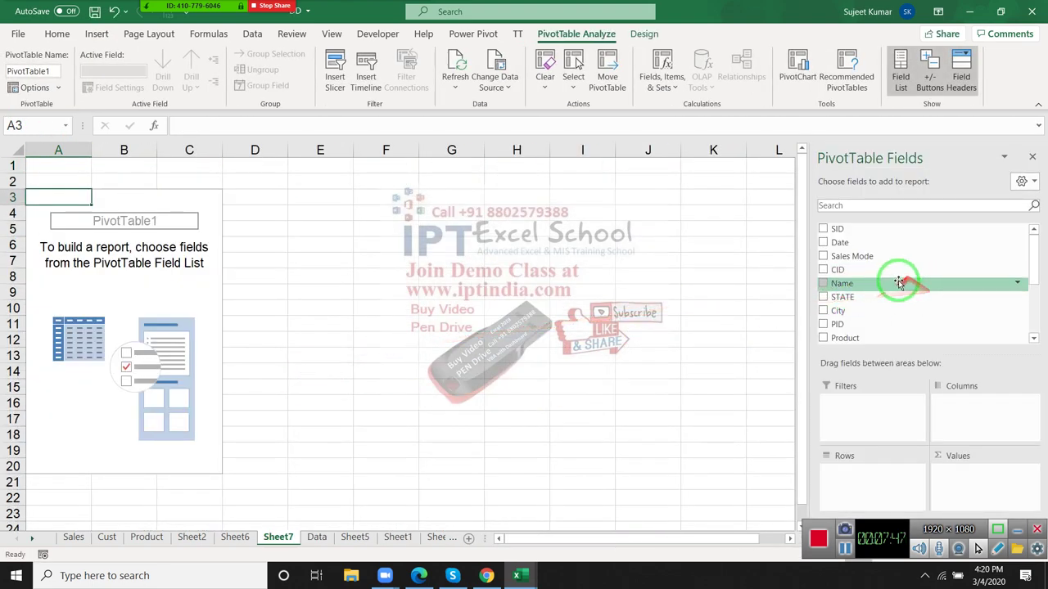
left_click_drag(885, 284, 874, 475)
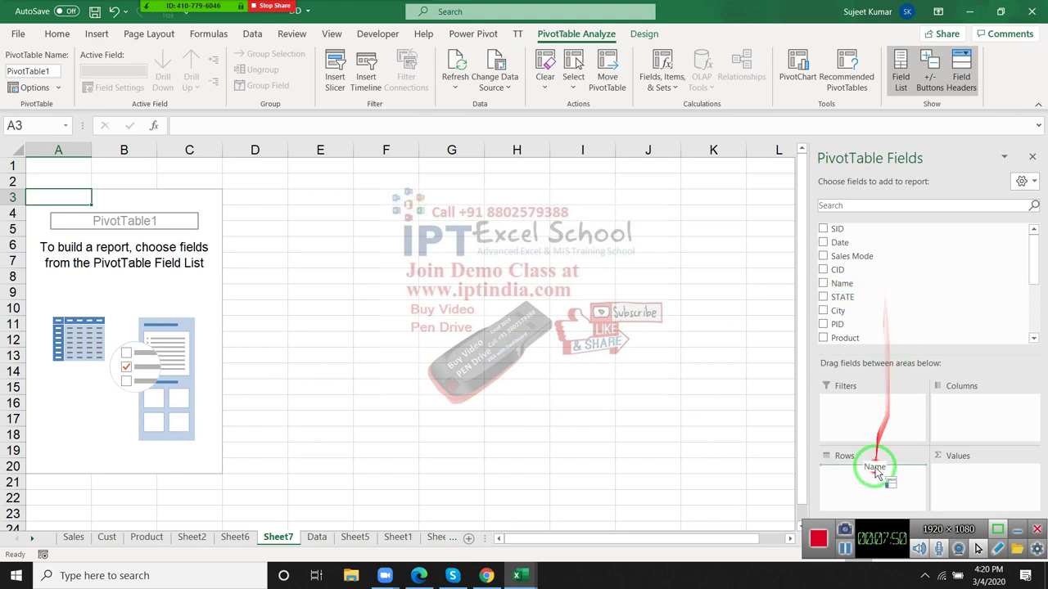
left_click_drag(849, 338, 1019, 414)
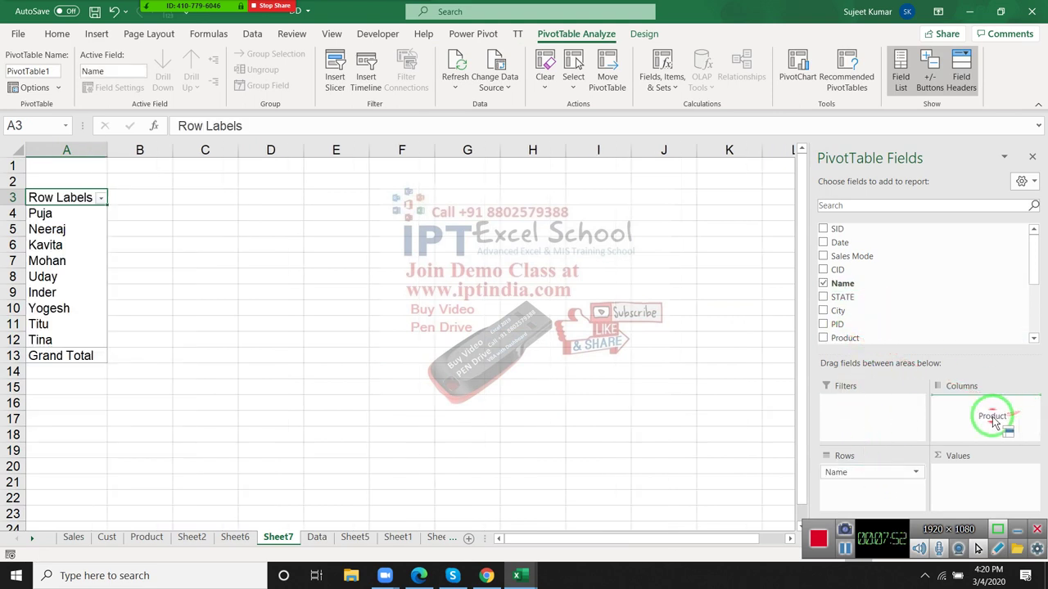
Step: Add Qty to the pivot Values, giving a grand total of 195936
scroll(874, 324, "down", 1)
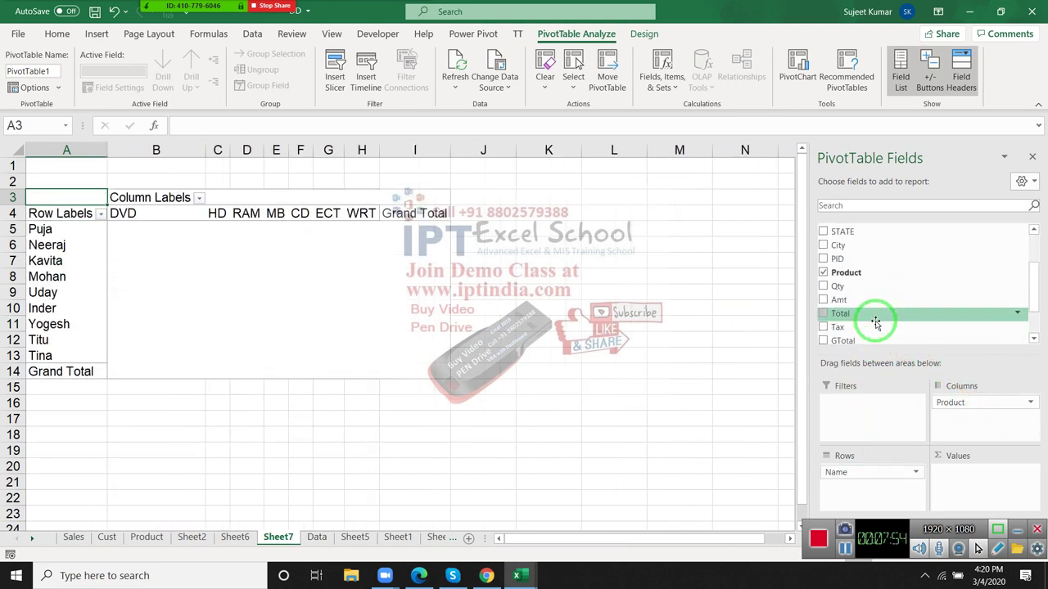
scroll(875, 324, "down", 1)
scroll(877, 326, "up", 2)
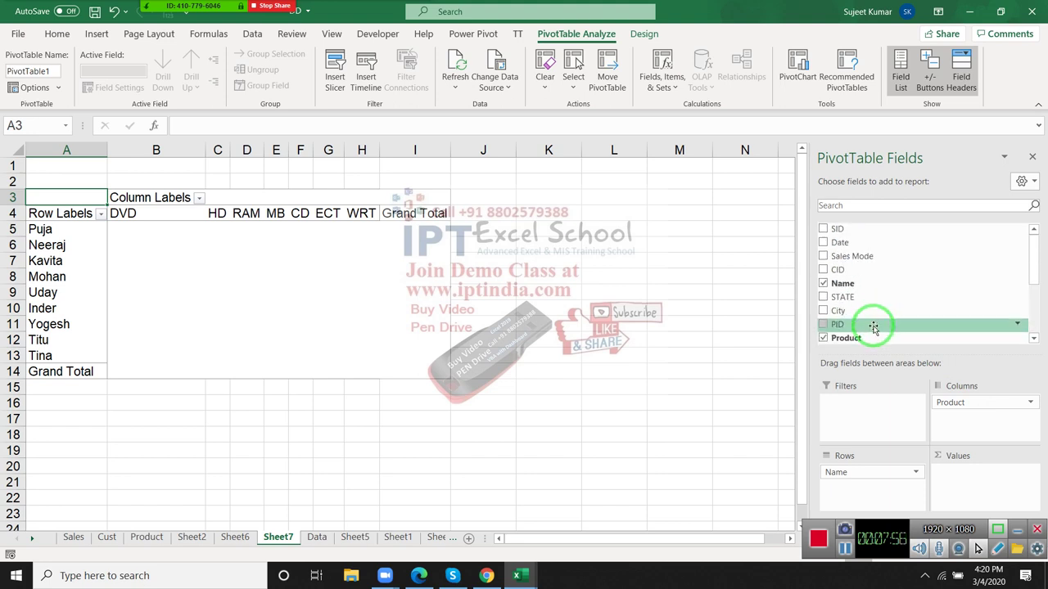
scroll(876, 324, "down", 2)
scroll(874, 325, "down", 2)
scroll(876, 321, "up", 2)
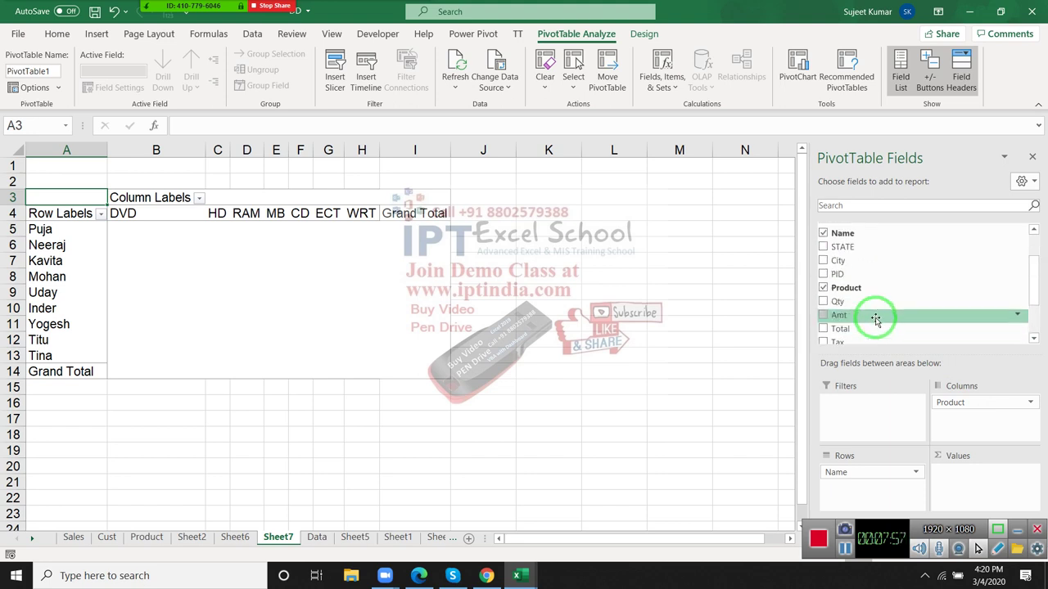
scroll(880, 315, "up", 2)
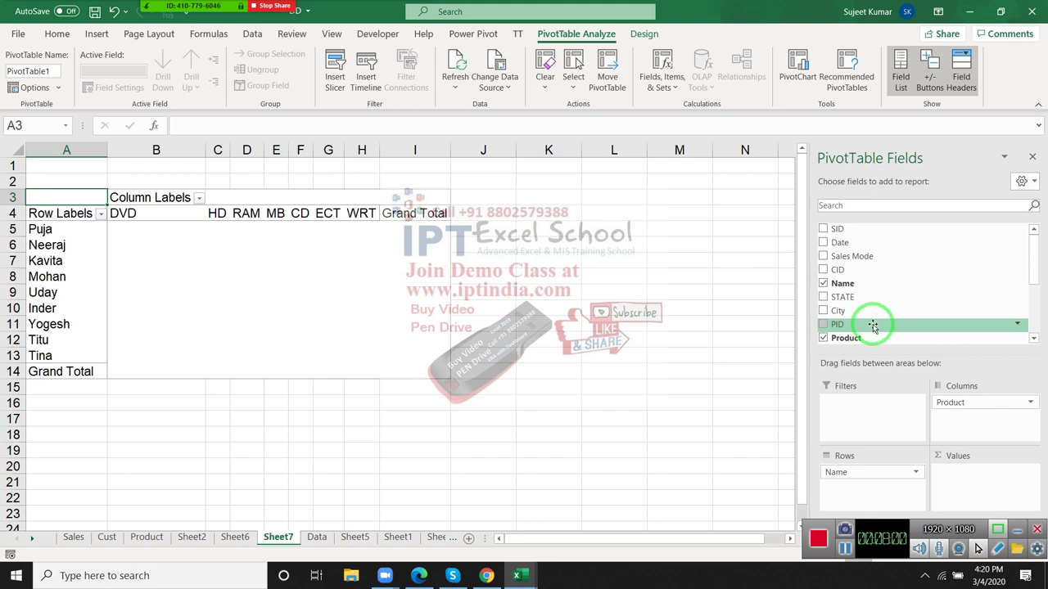
left_click(1033, 275)
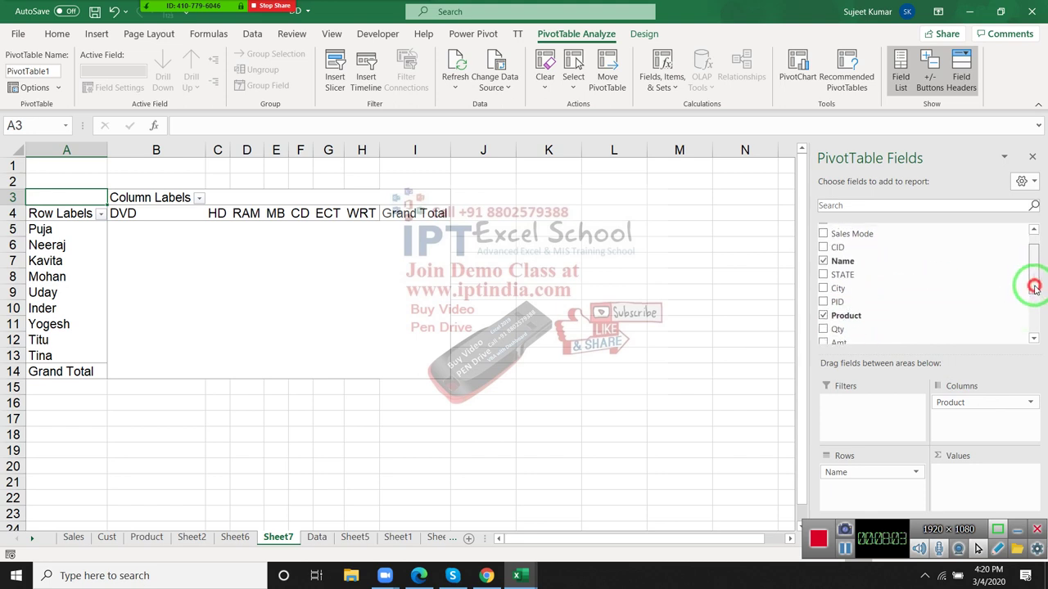
left_click_drag(1034, 272, 1034, 292)
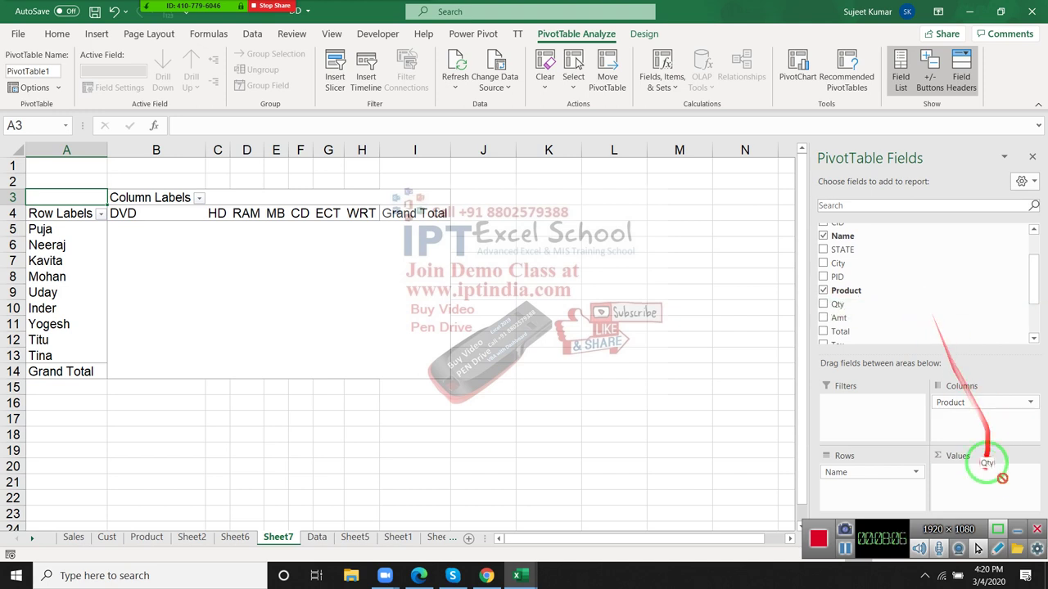
left_click_drag(926, 306, 980, 471)
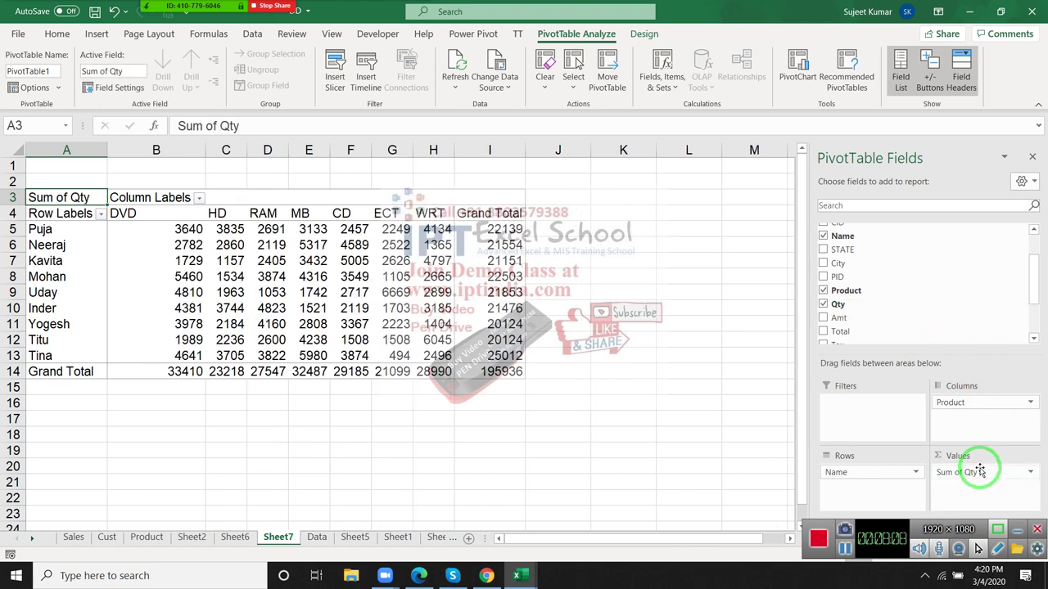
Step: Review pivot totals such as Kavita's CD, Mohan's ECT and Inder's MB quantities
left_click(349, 262)
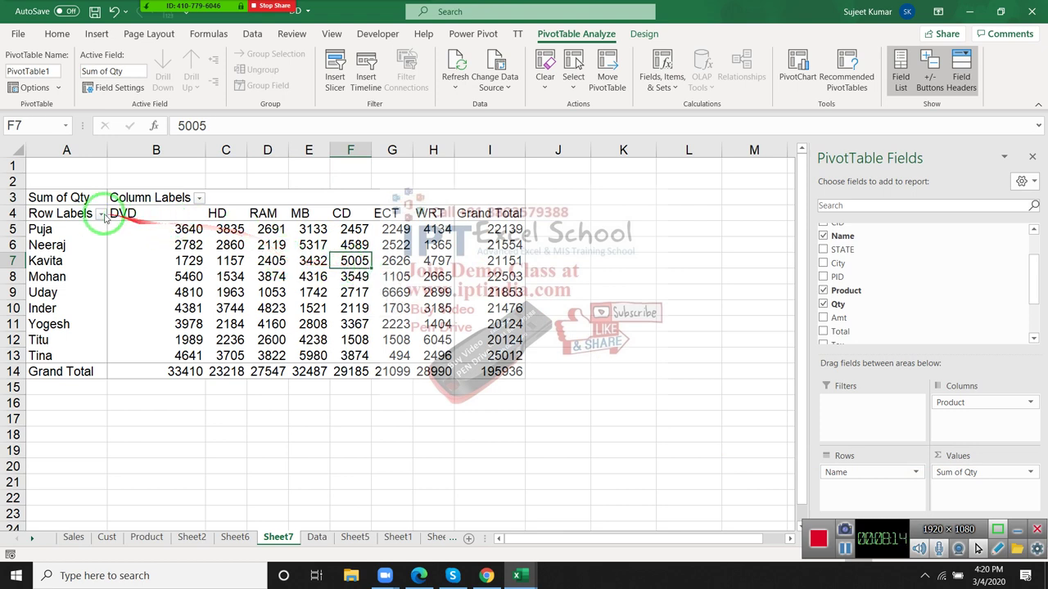
left_click_drag(82, 218, 475, 387)
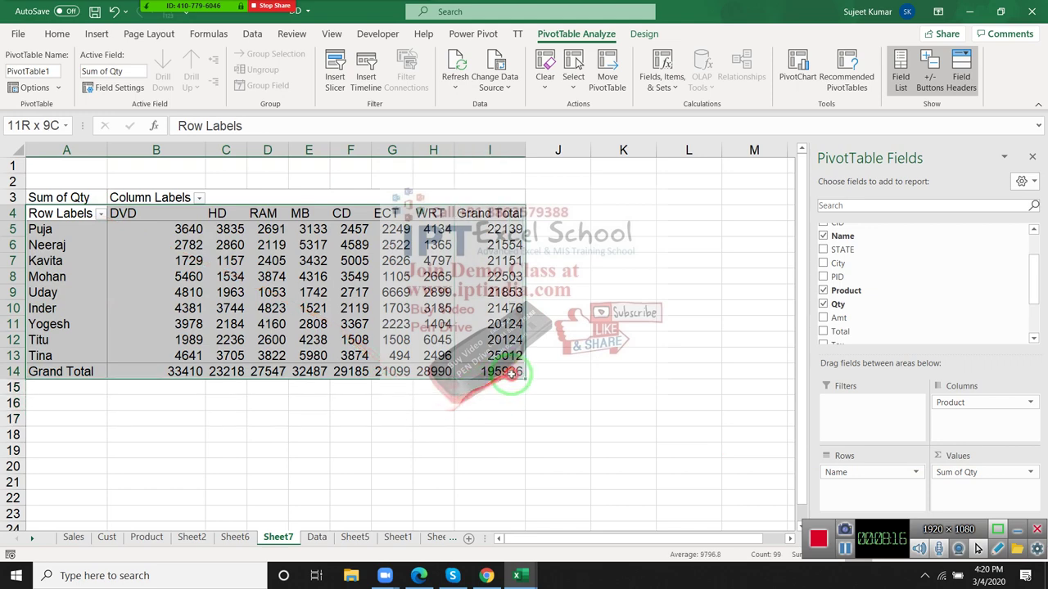
left_click(395, 276)
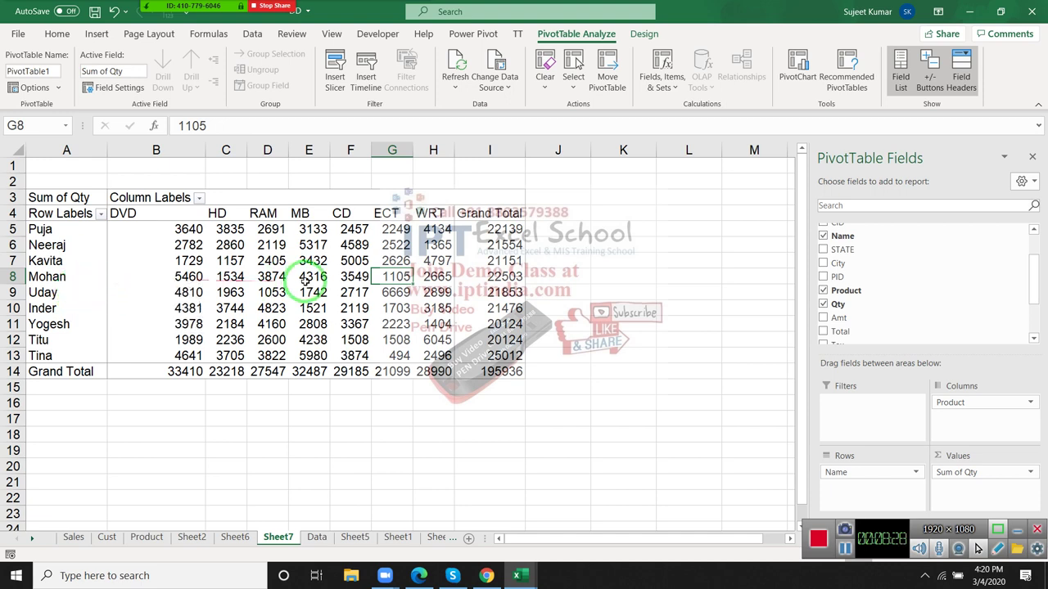
mouse_move(311, 308)
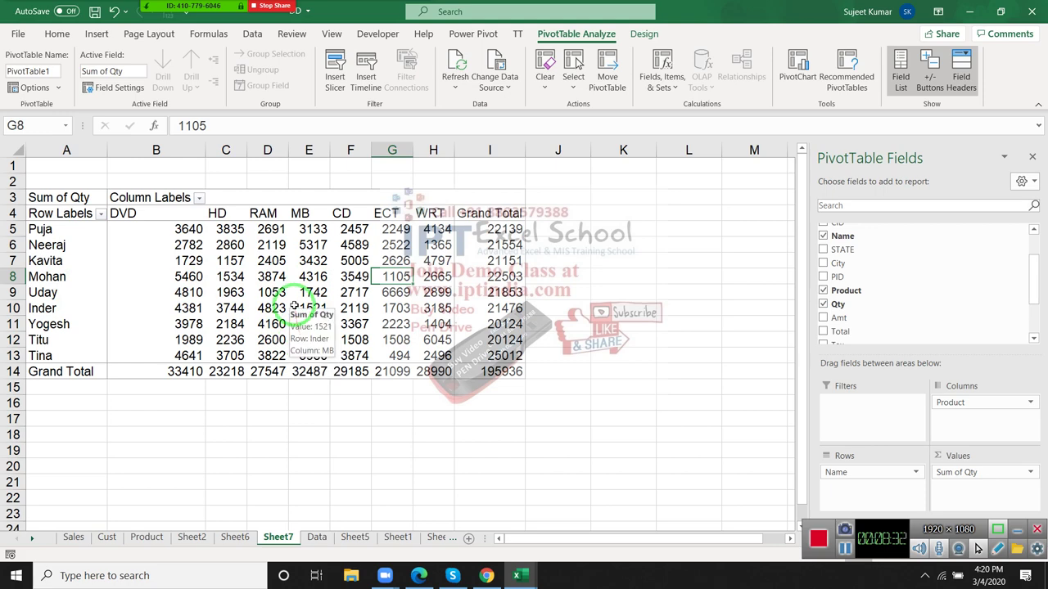
left_click(311, 308)
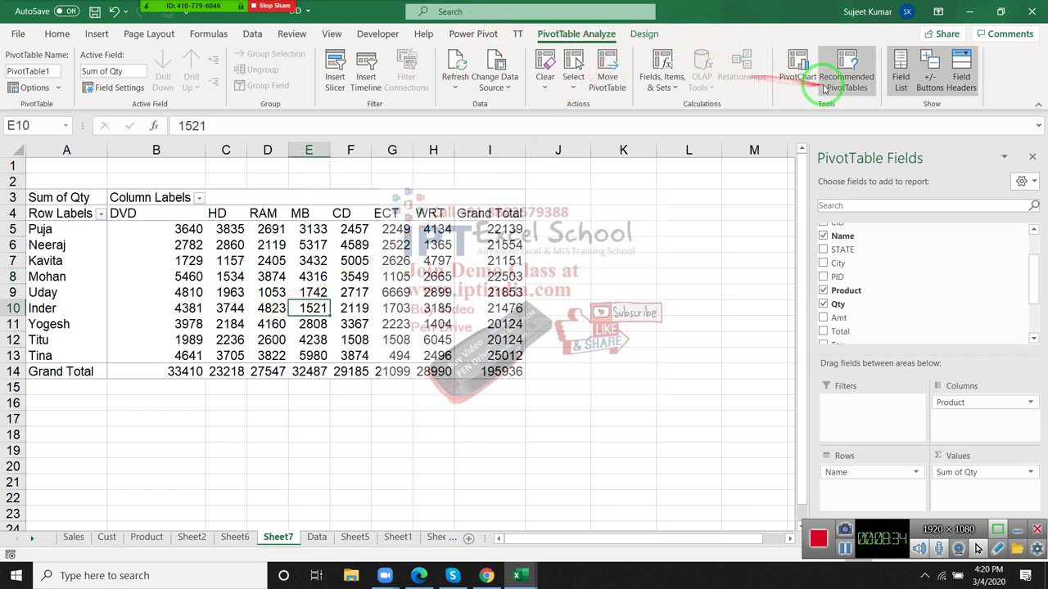
Step: Insert a clustered column pivot chart of Qty per name, placed below the pivot table and widened to about 9.54 inches
left_click(793, 82)
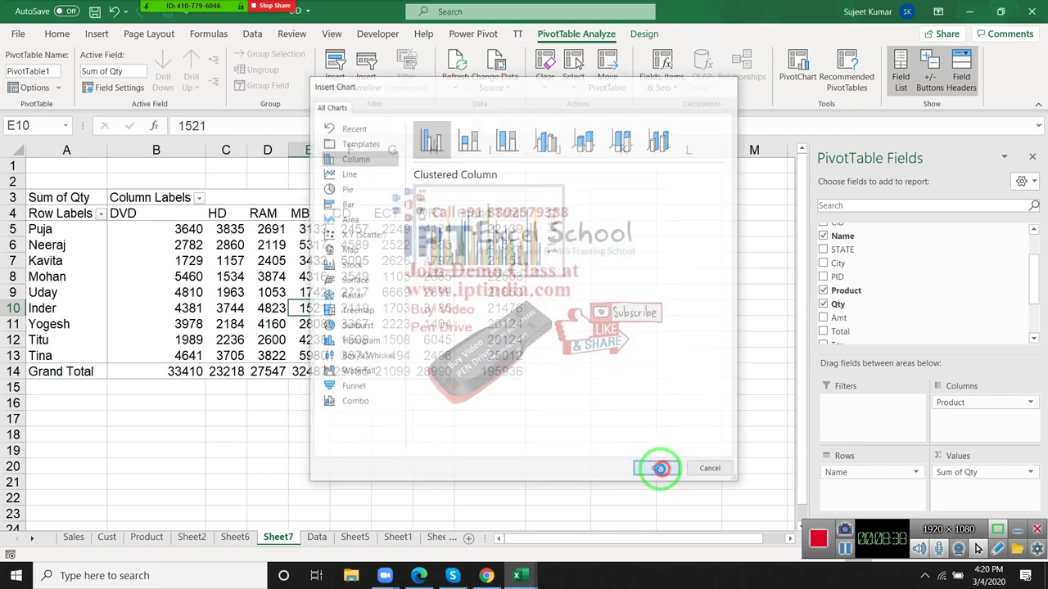
left_click(658, 470)
scroll(627, 429, "down", 3)
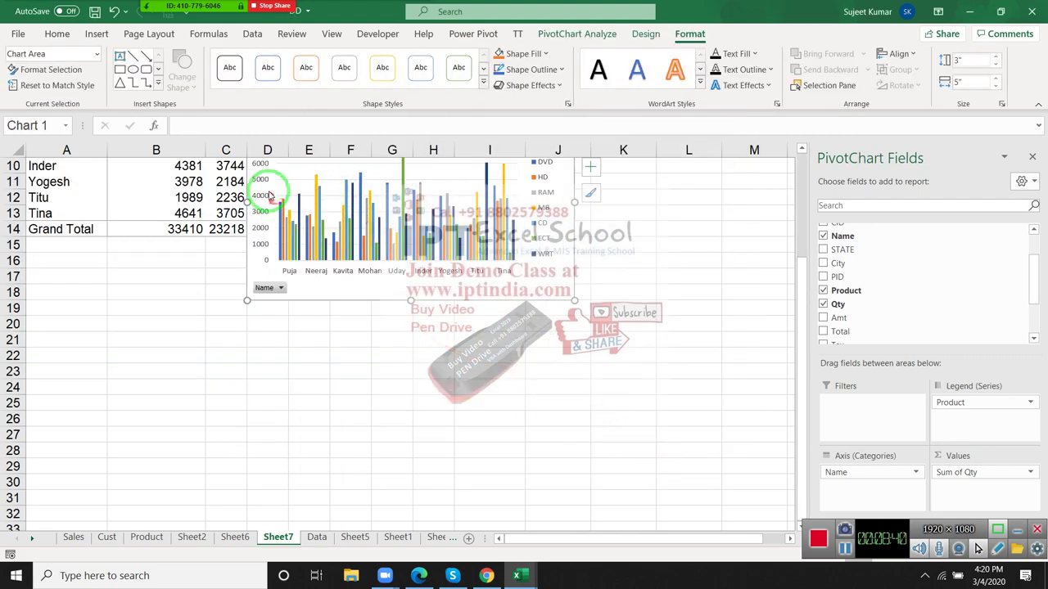
mouse_move(253, 270)
left_mouse_down()
mouse_move(127, 403)
mouse_move(34, 409)
left_mouse_up()
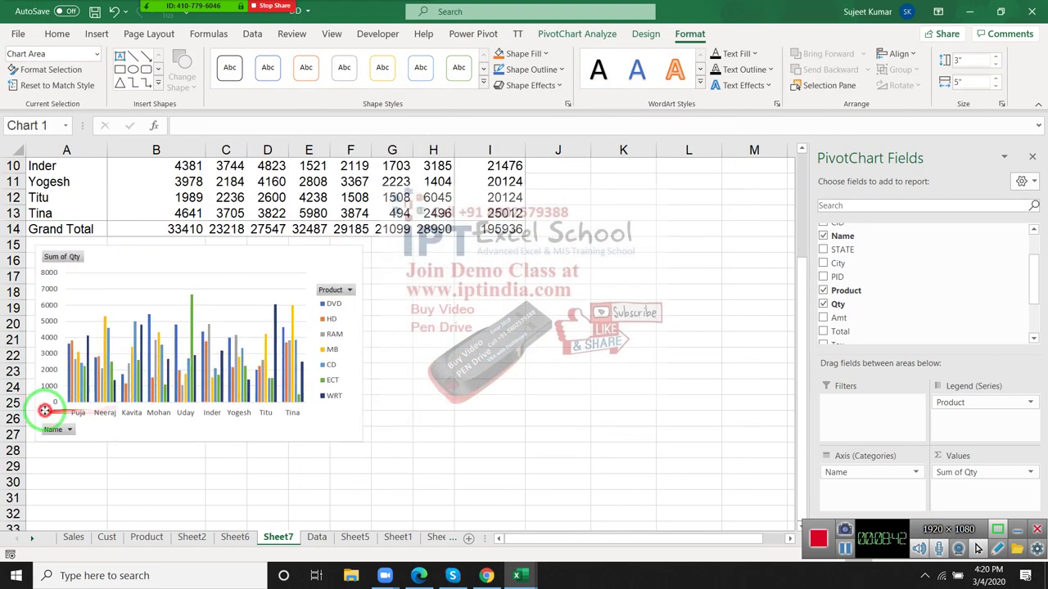
left_click_drag(361, 343, 659, 343)
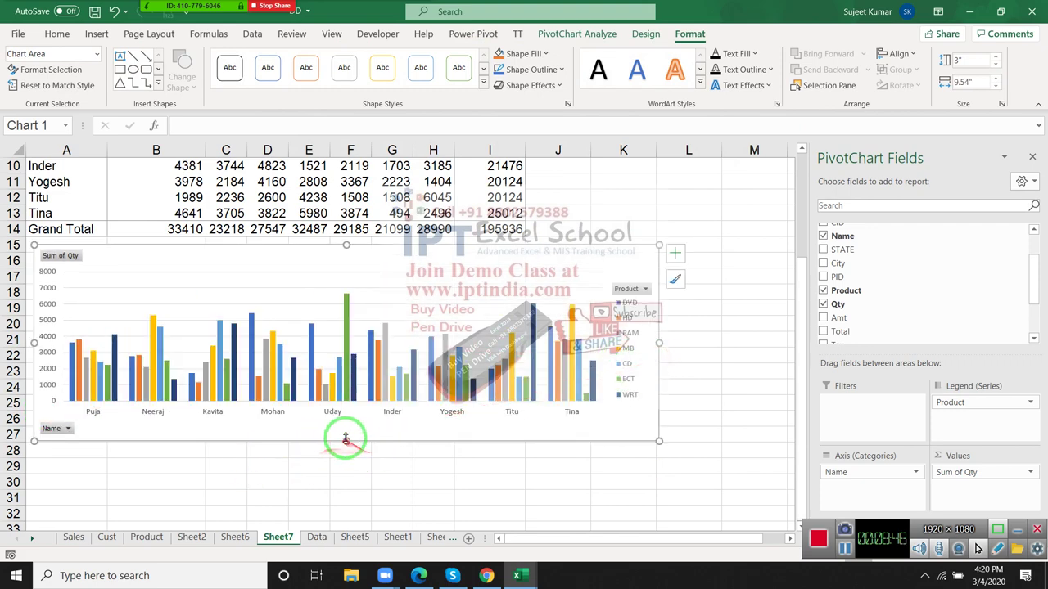
left_click_drag(341, 436, 343, 452)
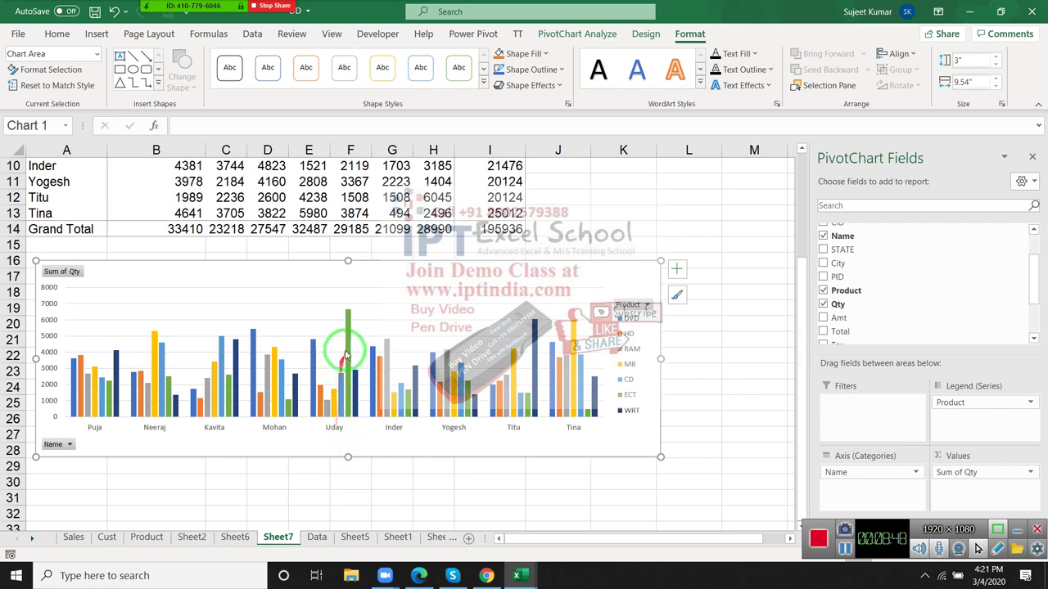
mouse_move(347, 344)
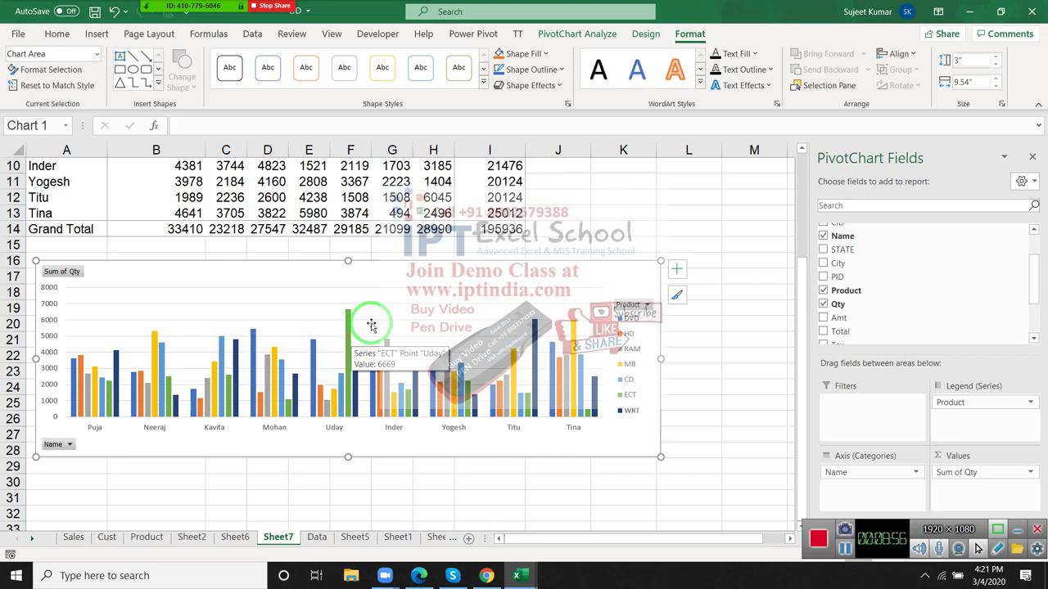
left_click_drag(421, 512, 700, 245)
Step: Leave the pivot chart and switch back to the workbook listing Excel uses
left_click(679, 211)
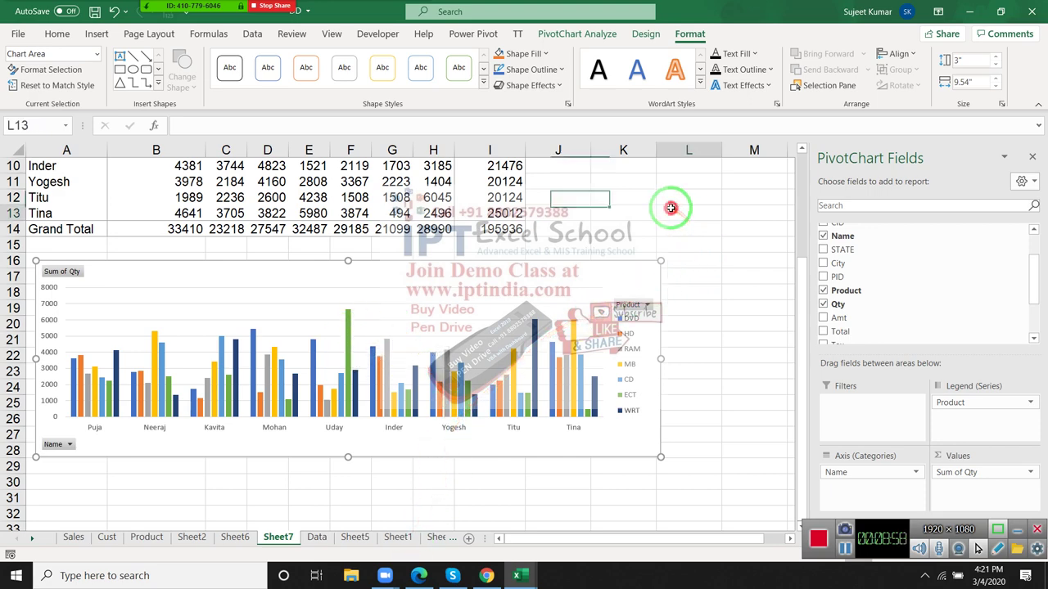
scroll(573, 327, "up", 3)
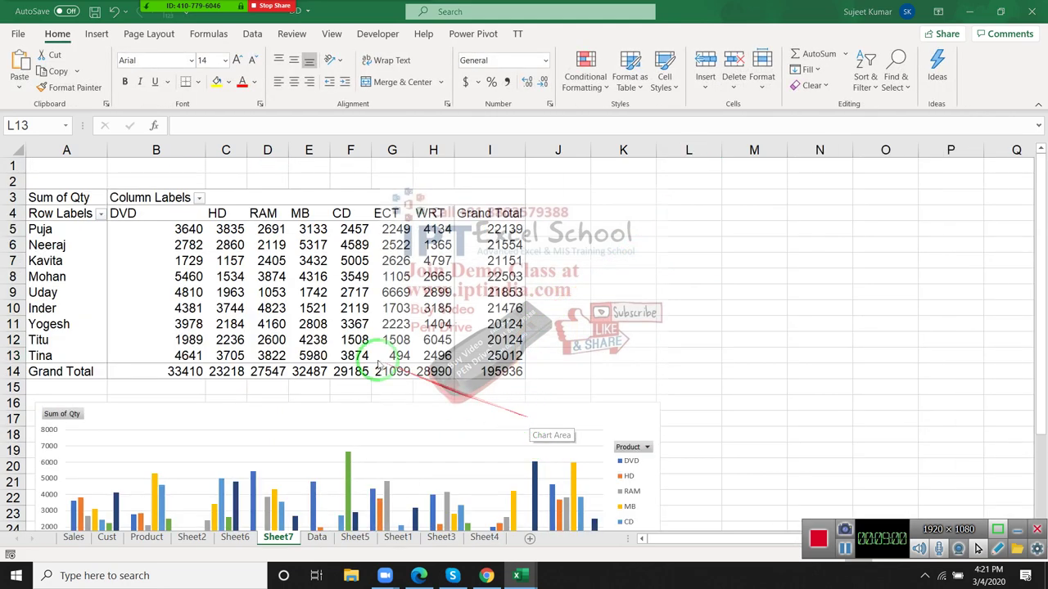
key("alt+Tab")
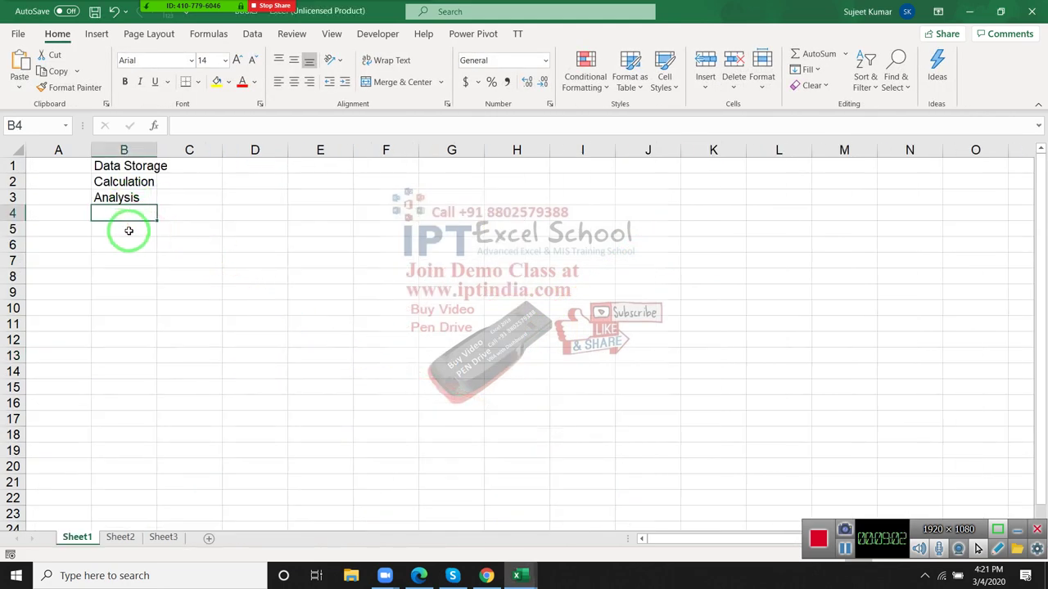
Step: Add 'Sharing' in B4 below Analysis, select B1:B4, and minimize Excel to the desktop
type("Sharing")
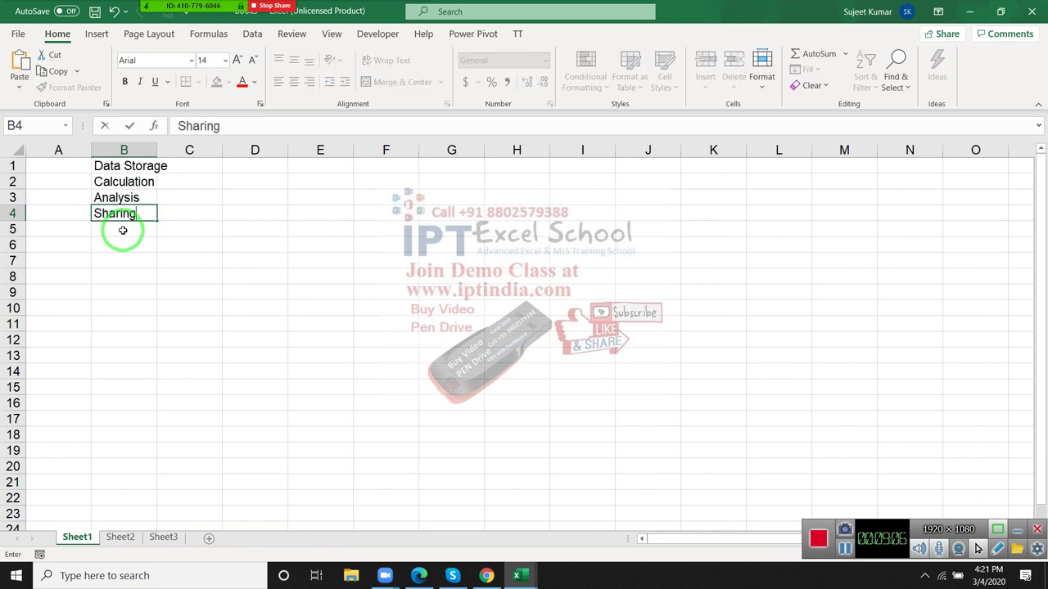
key("Return")
key("Up")
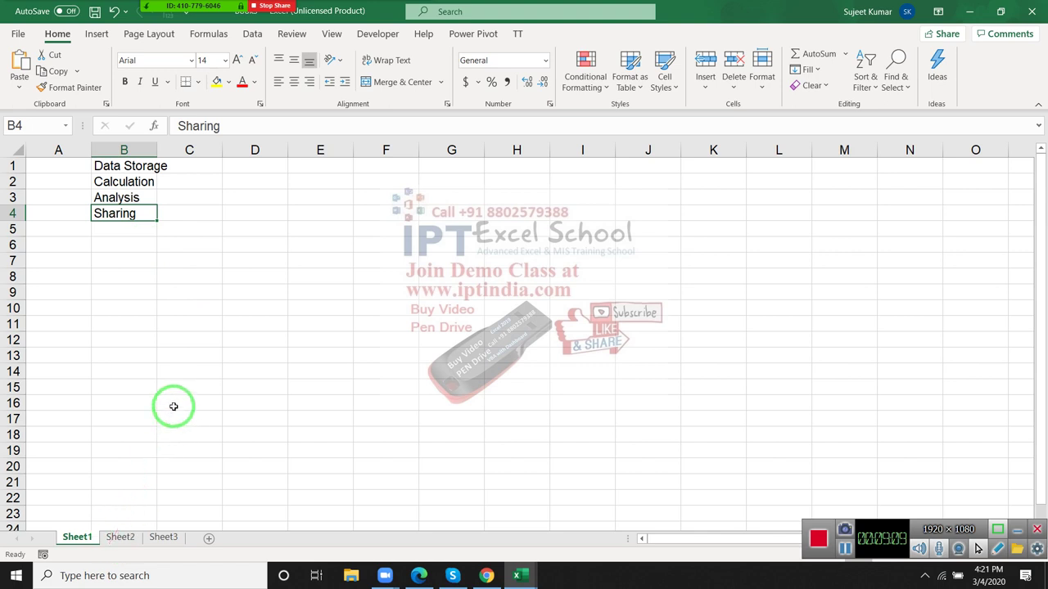
left_click_drag(122, 164, 126, 207)
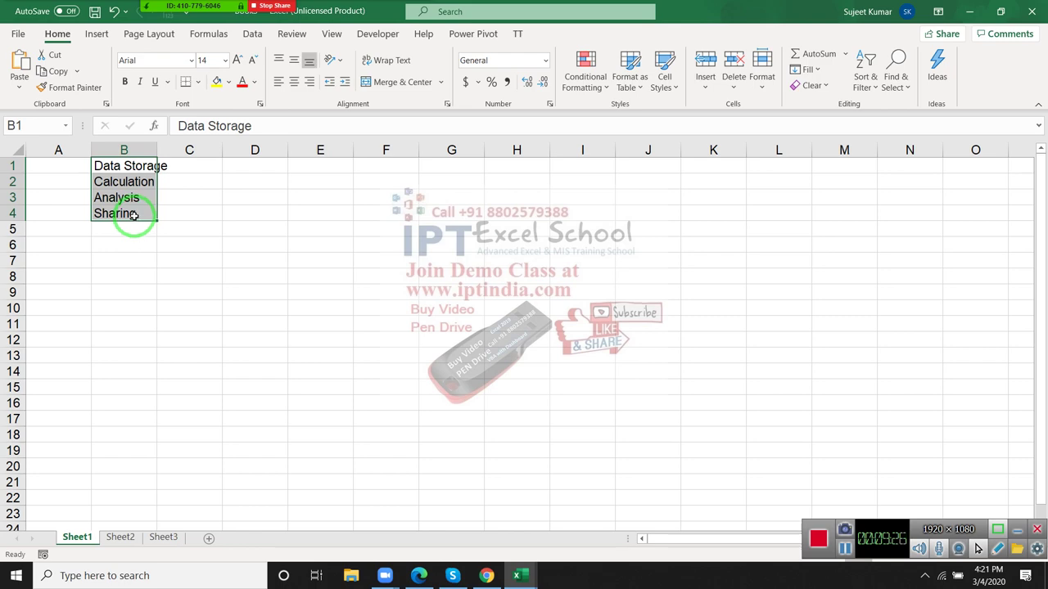
key("super+d")
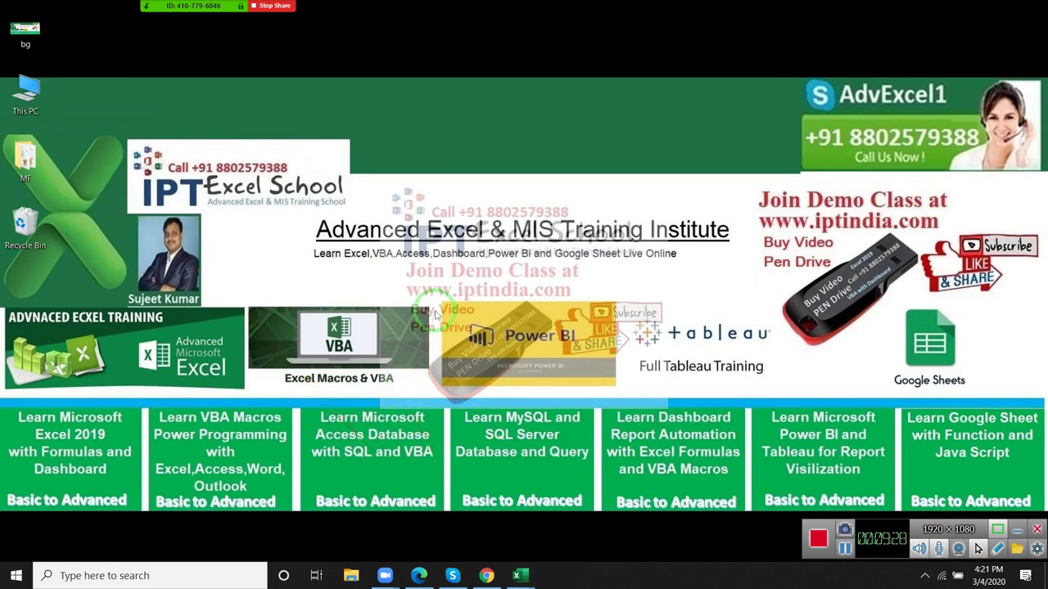
Step: Restore the Chrome window from the taskbar so WhatsApp Web is in front
mouse_move(434, 310)
left_mouse_down()
mouse_move(761, 398)
mouse_move(734, 434)
left_mouse_up()
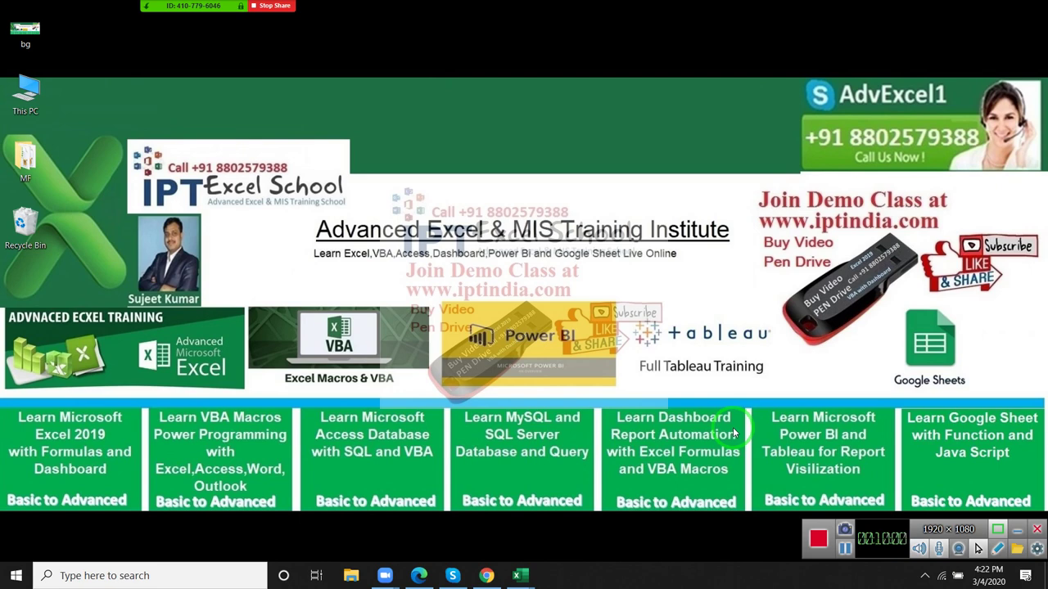
left_click(521, 328)
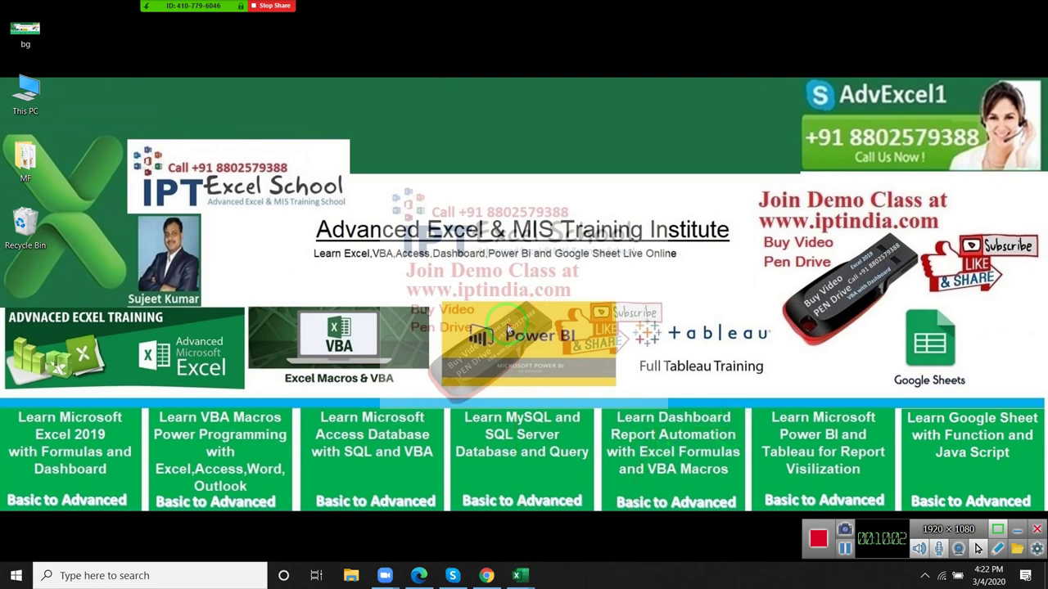
left_click(486, 576)
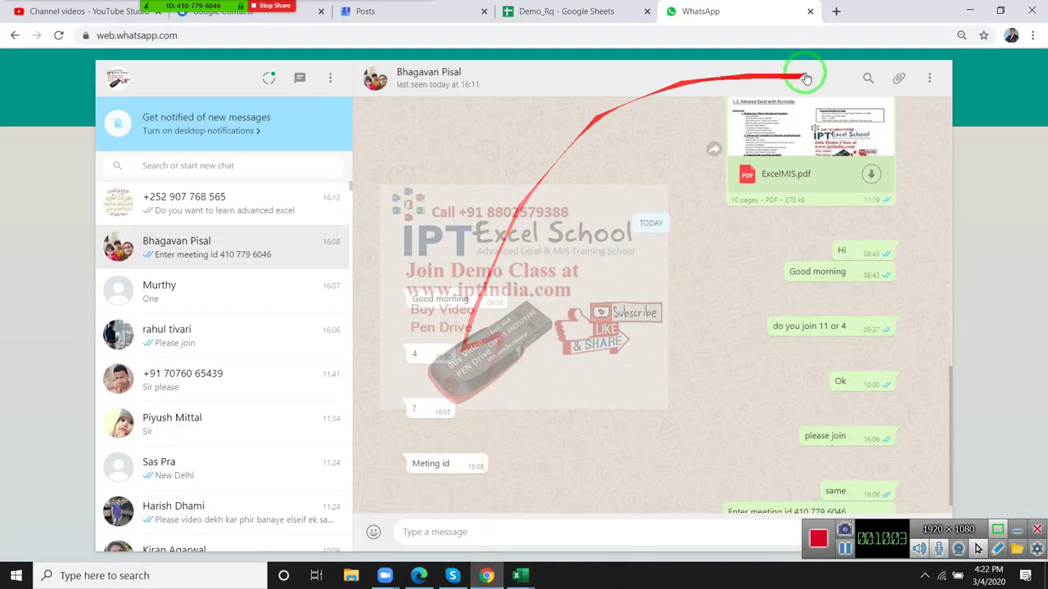
Step: In a new tab, go to Google and search for 'power bi dashboard'
left_click(835, 21)
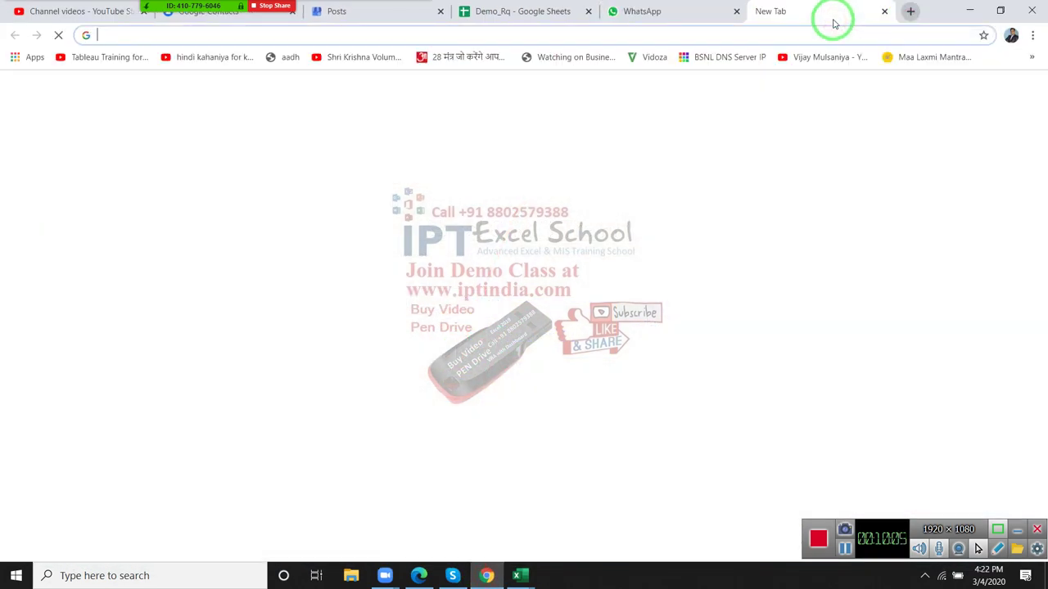
type("google.com")
key("Return")
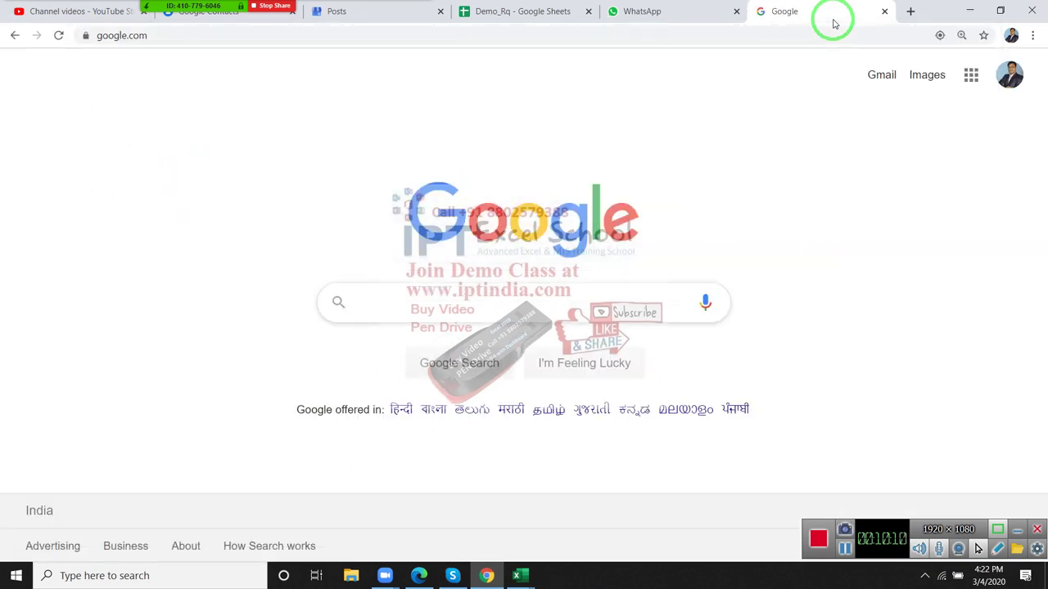
type("powe")
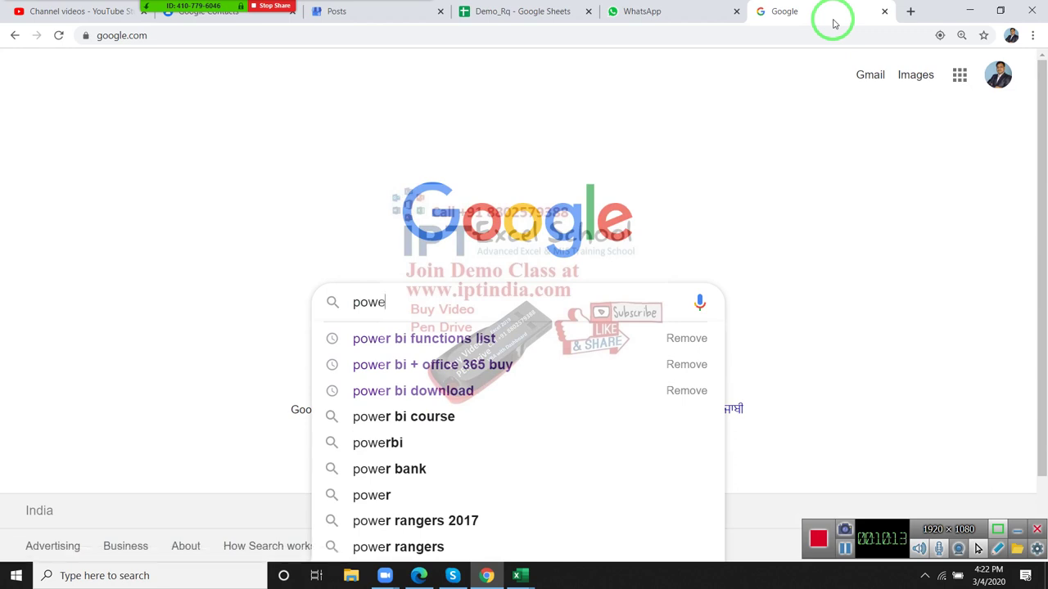
type("r bi das")
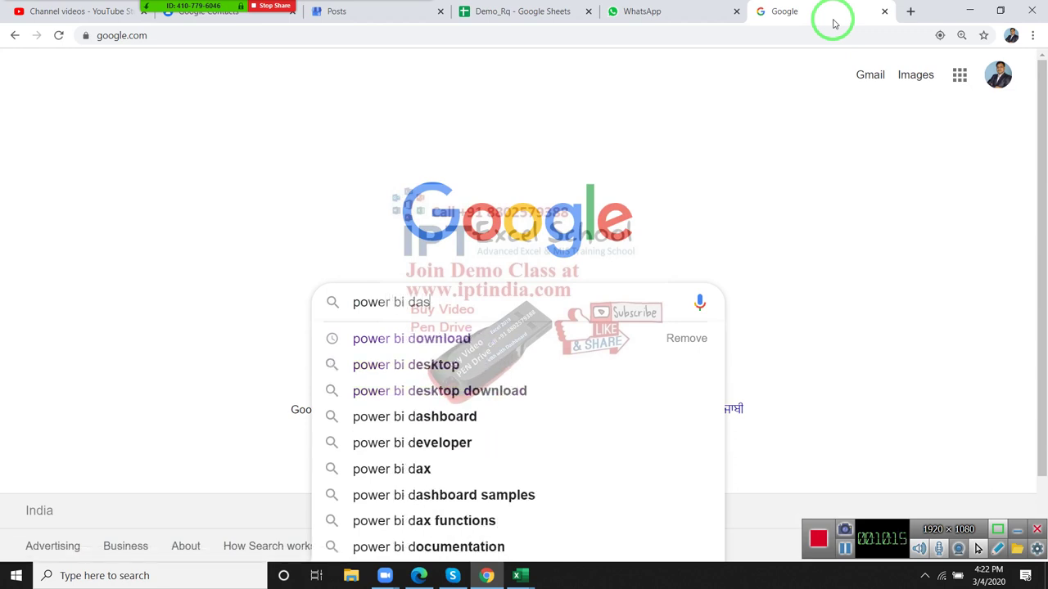
type("h")
key("Down")
key("Return")
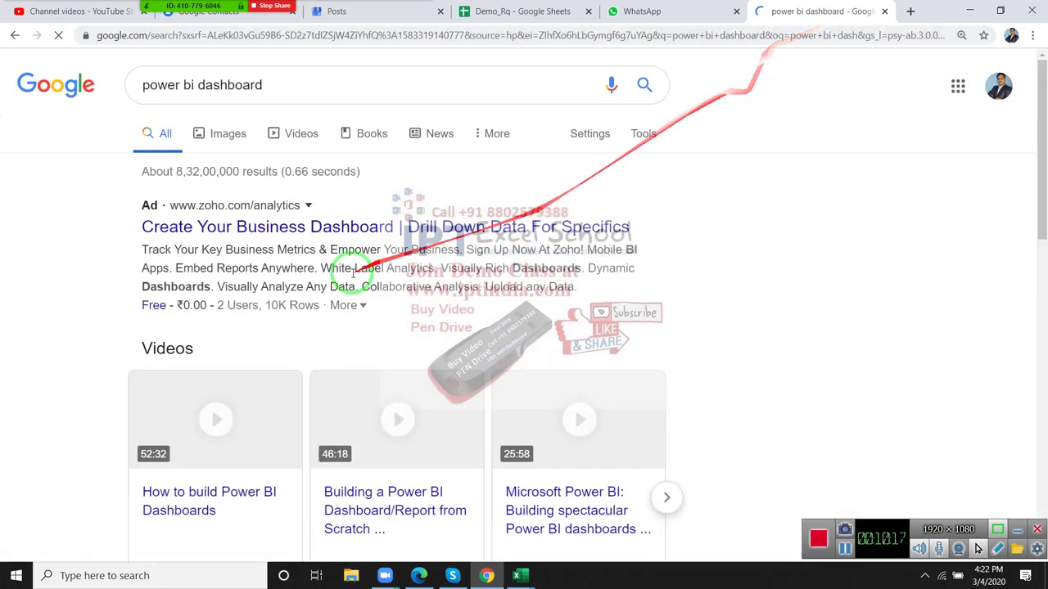
Step: Switch to image results, preview the small university campus dashboard, then minimize Chrome
left_click(227, 137)
scroll(524, 385, "down", 1)
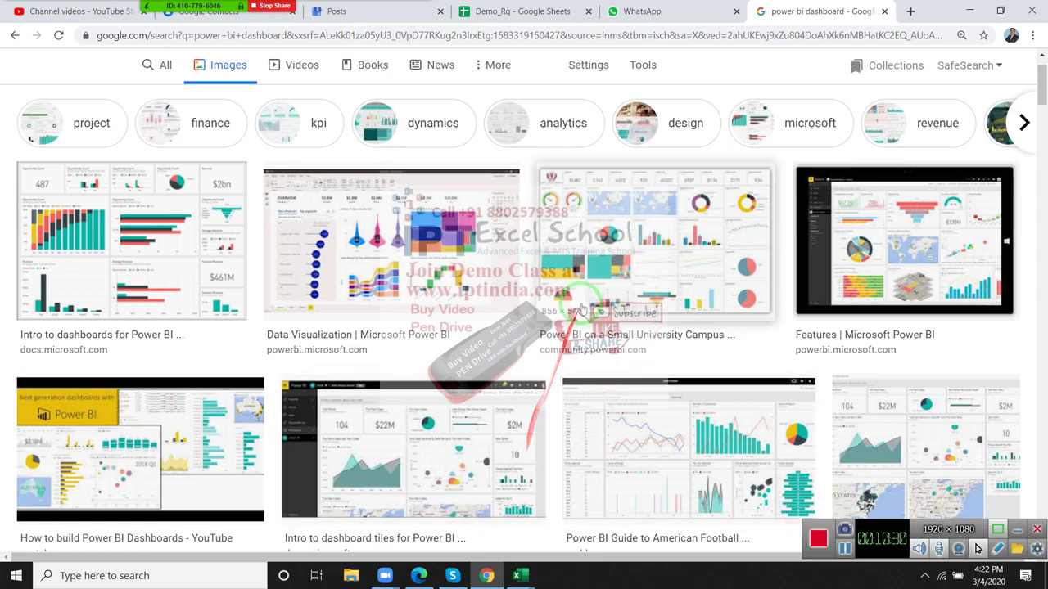
left_click(610, 238)
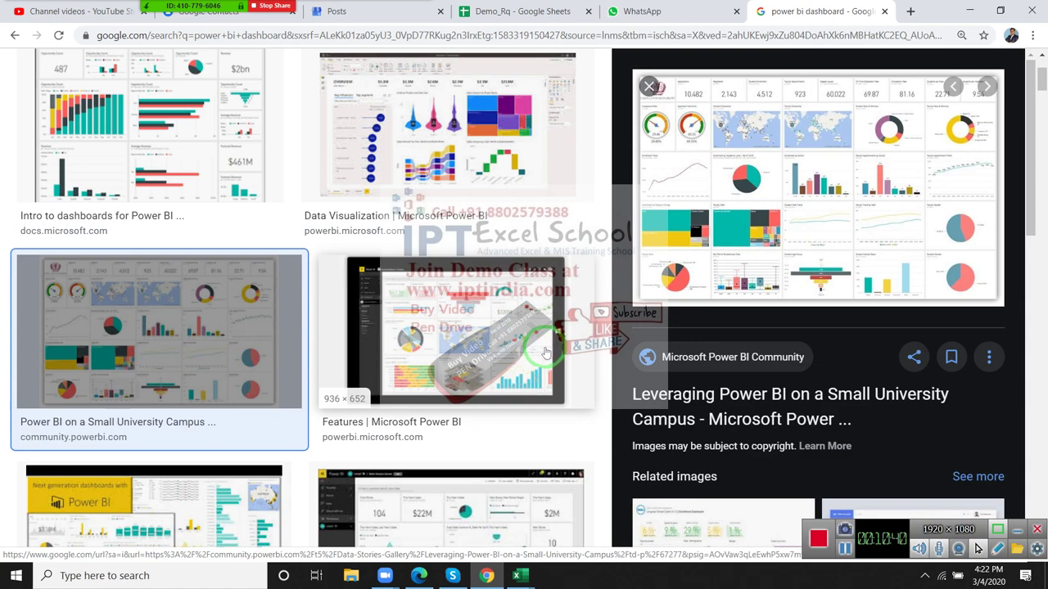
left_click(966, 12)
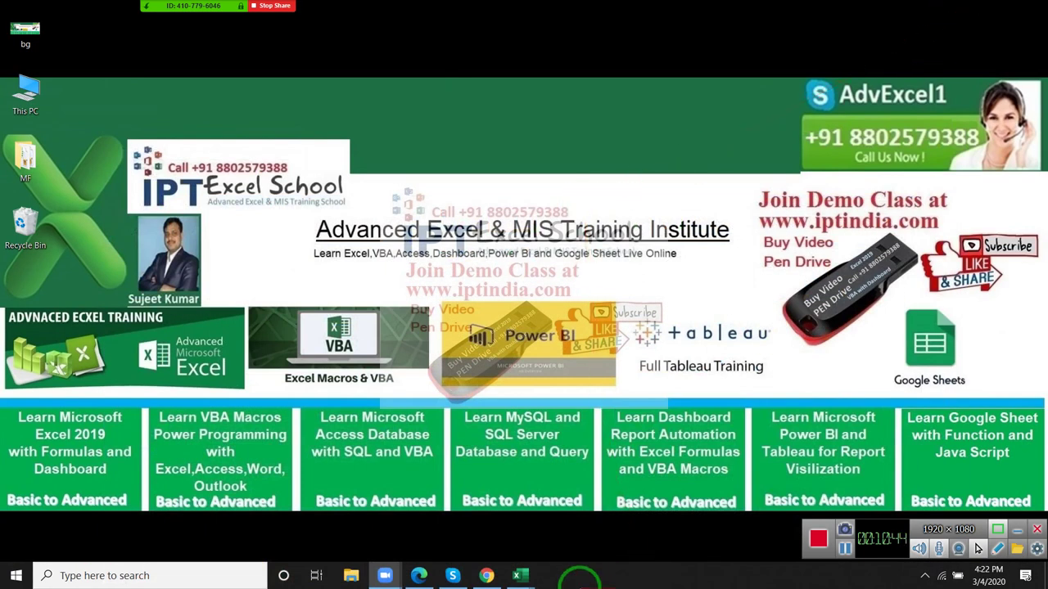
Step: Restore the Book3 workbook from the Excel taskbar thumbnails and select cells A1:A4
left_click(530, 575)
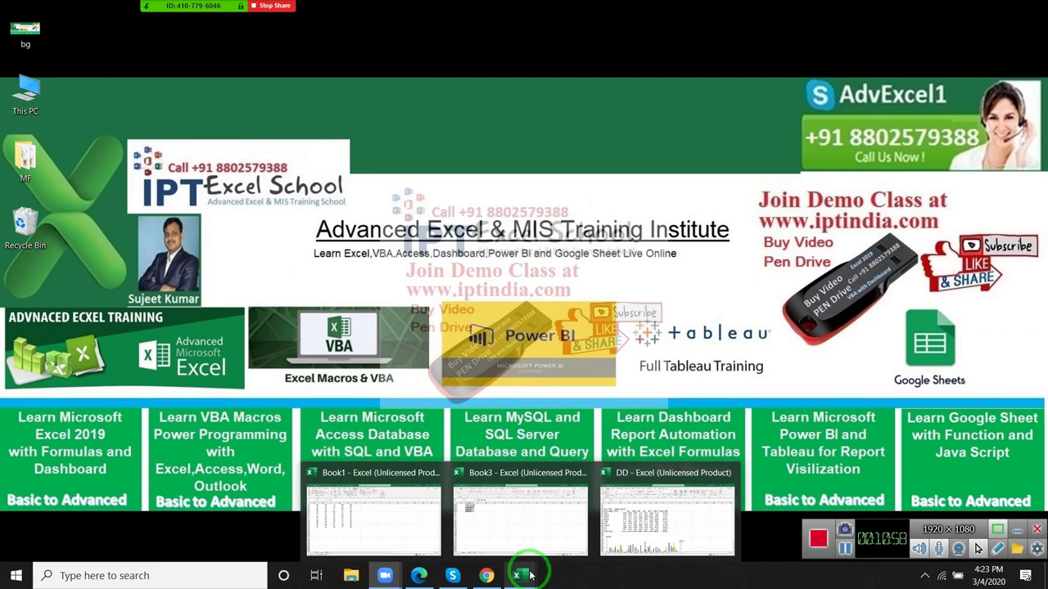
mouse_move(521, 576)
left_click_drag(375, 198, 572, 581)
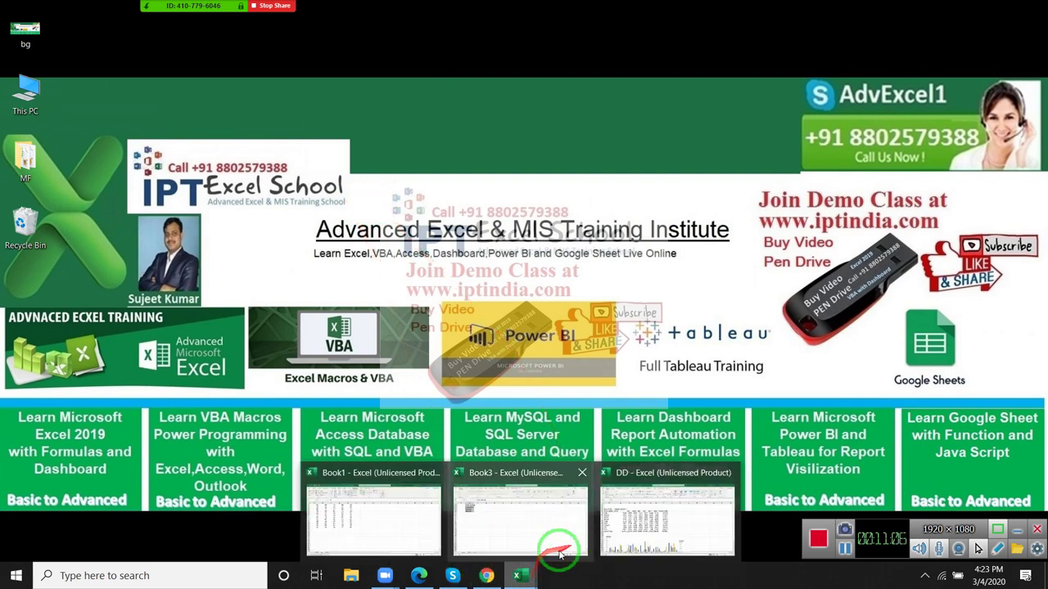
left_click(491, 524)
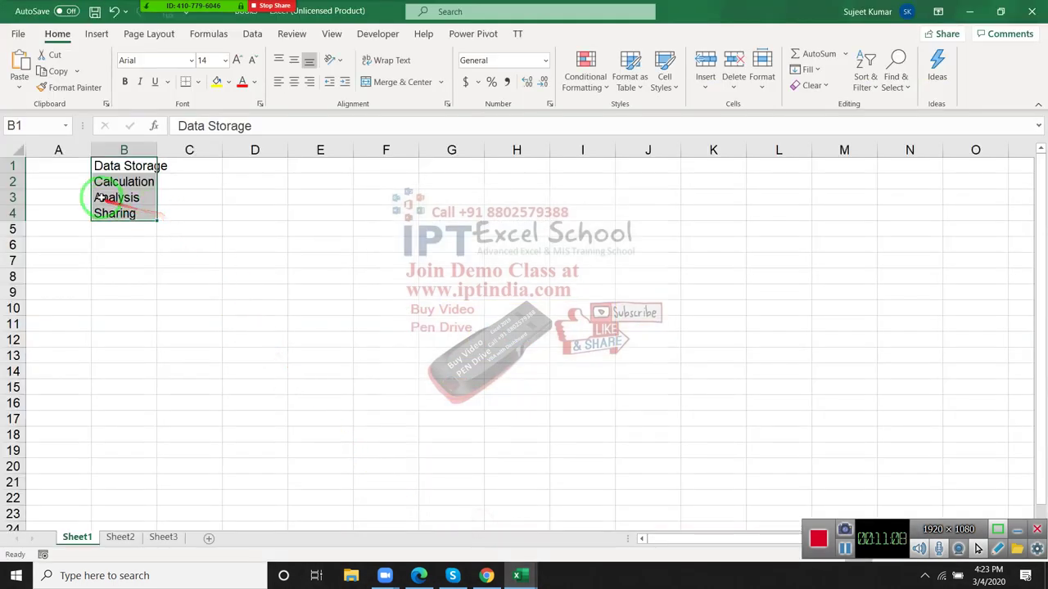
left_click_drag(58, 167, 59, 215)
Step: Merge A1:A4 into one centred cell and enter 'Excel' in it
left_click(384, 76)
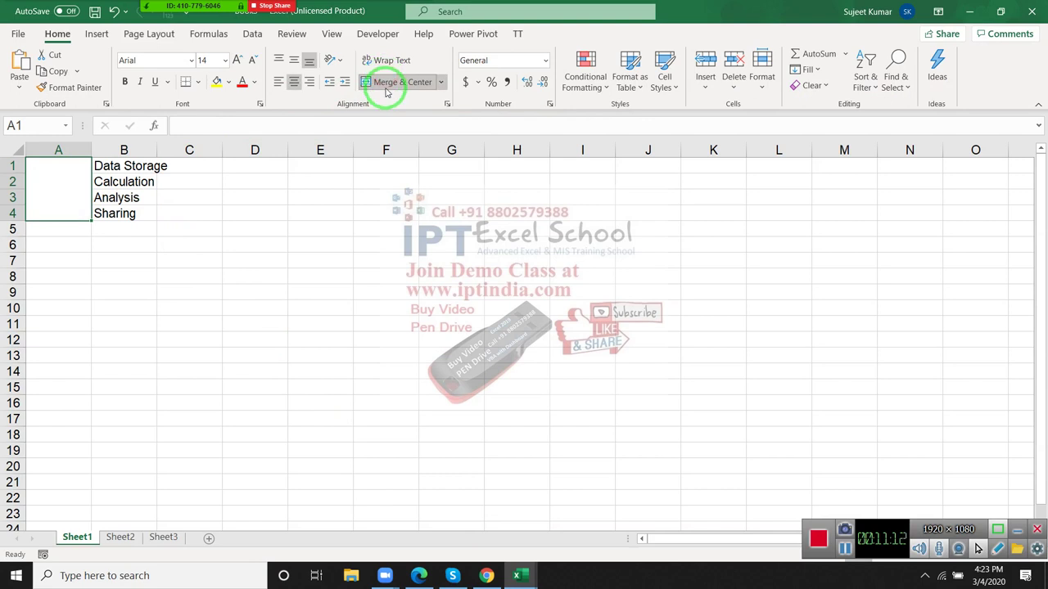
type("E")
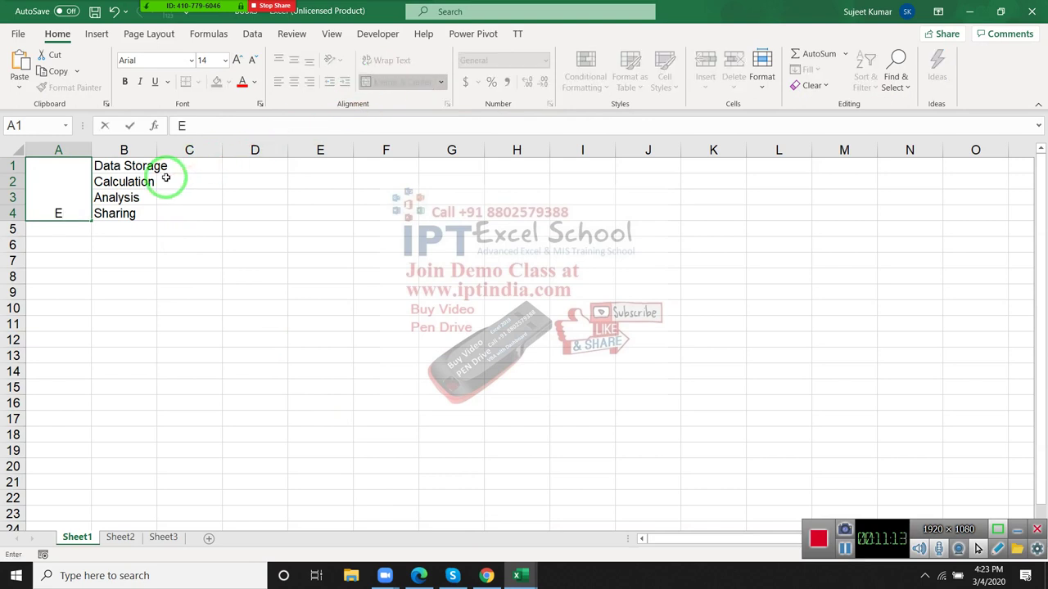
type("xcel")
key("Return")
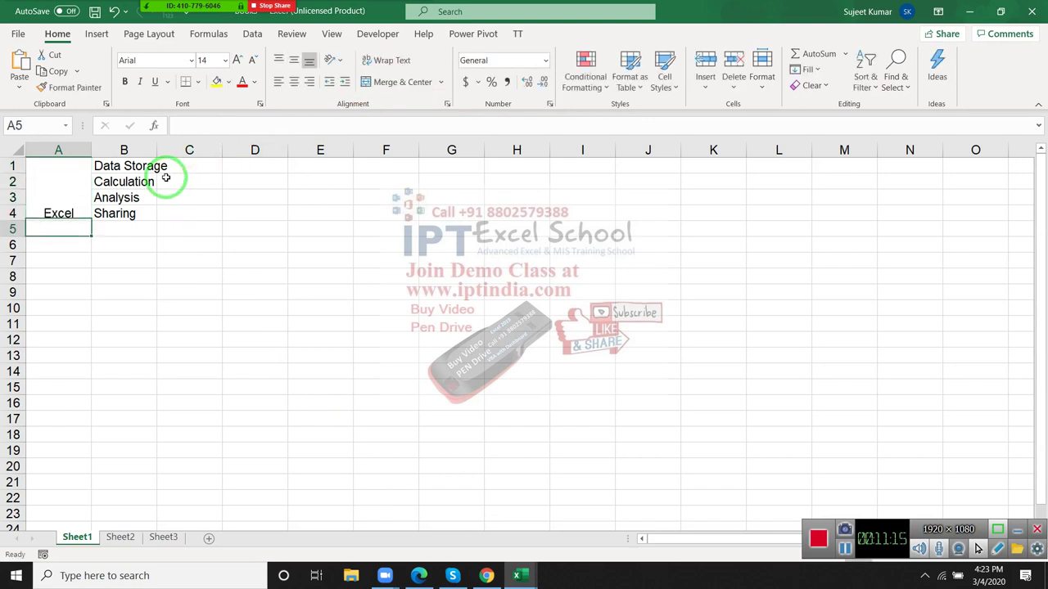
Step: Merge and centre E1:F1 and enter the heading 'Automation'
left_click_drag(294, 165, 372, 165)
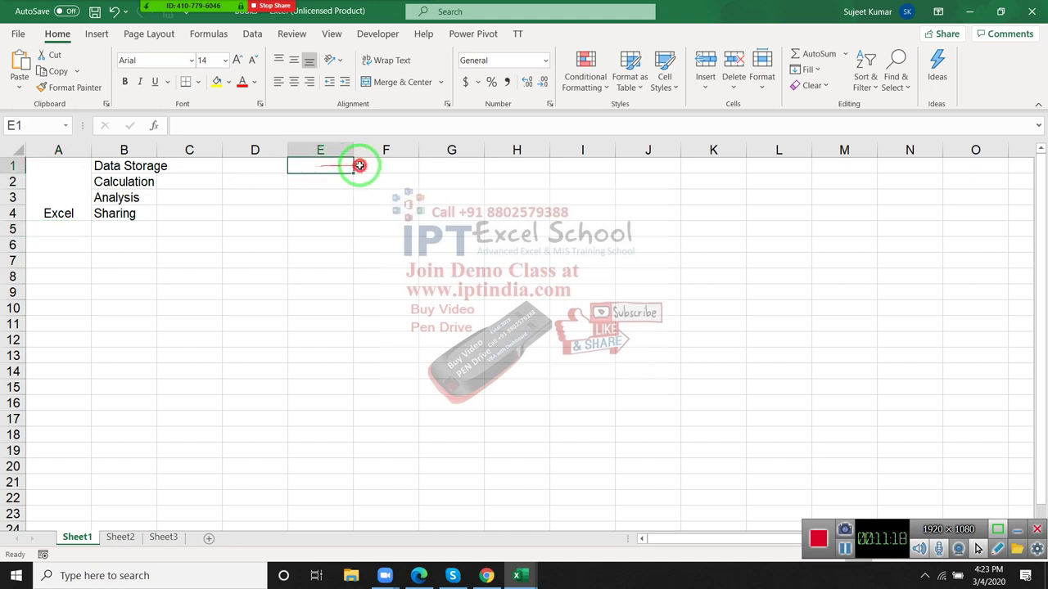
left_click(415, 87)
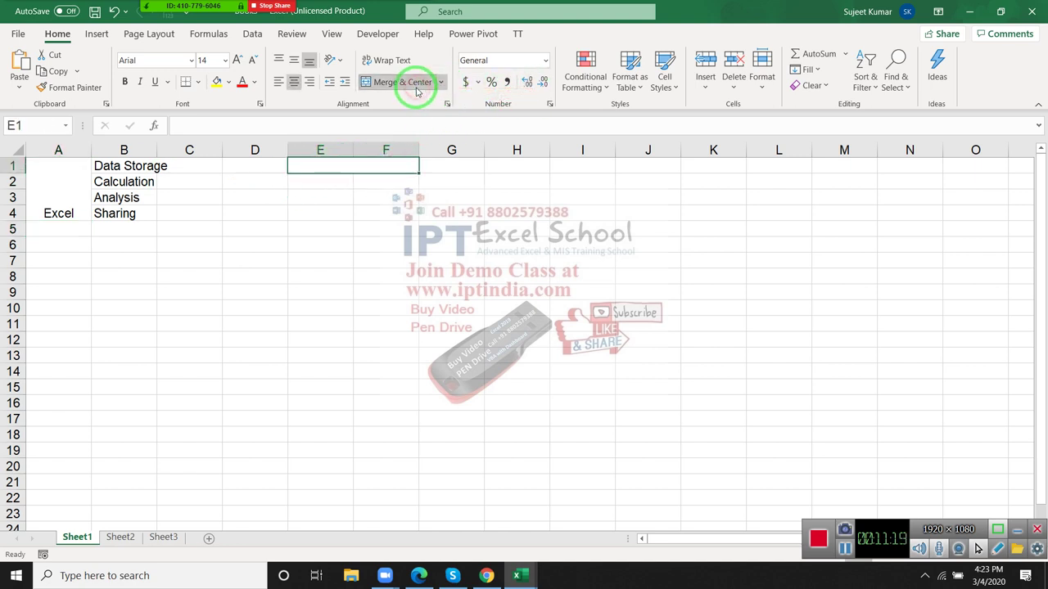
type("Auto")
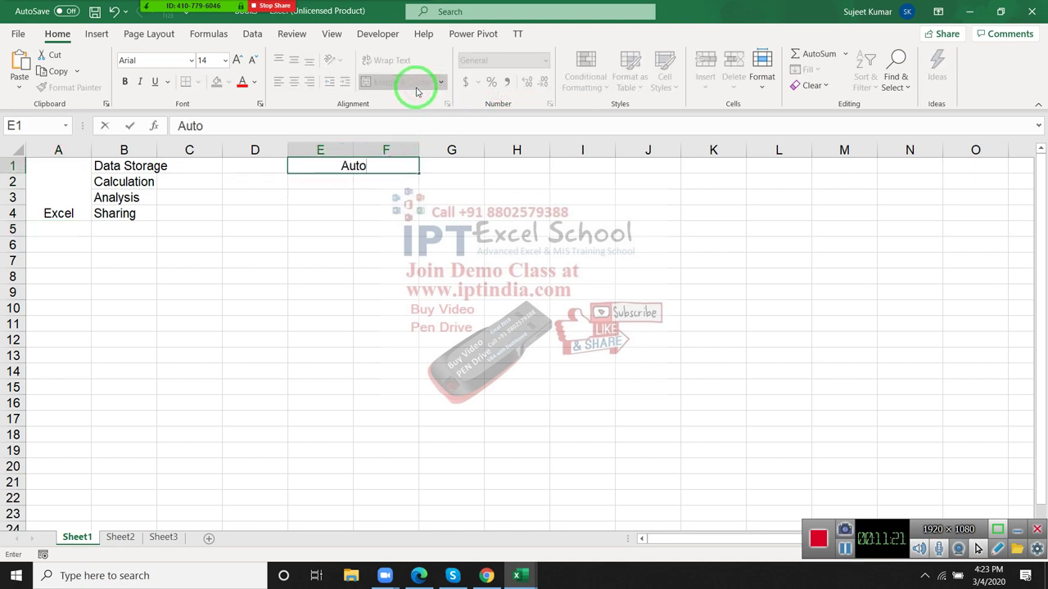
type("matio")
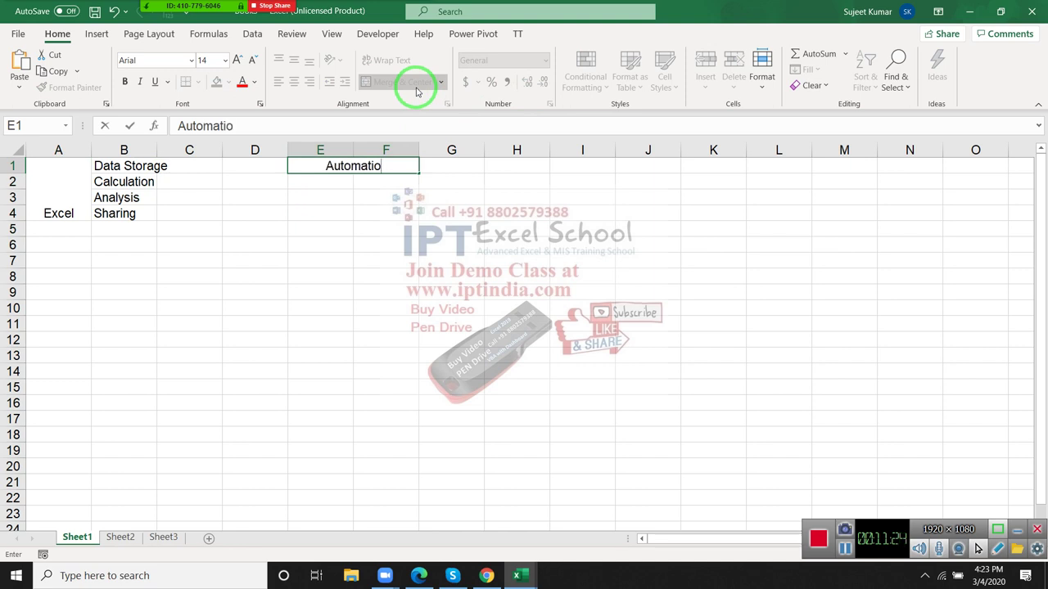
type("n")
key("Return")
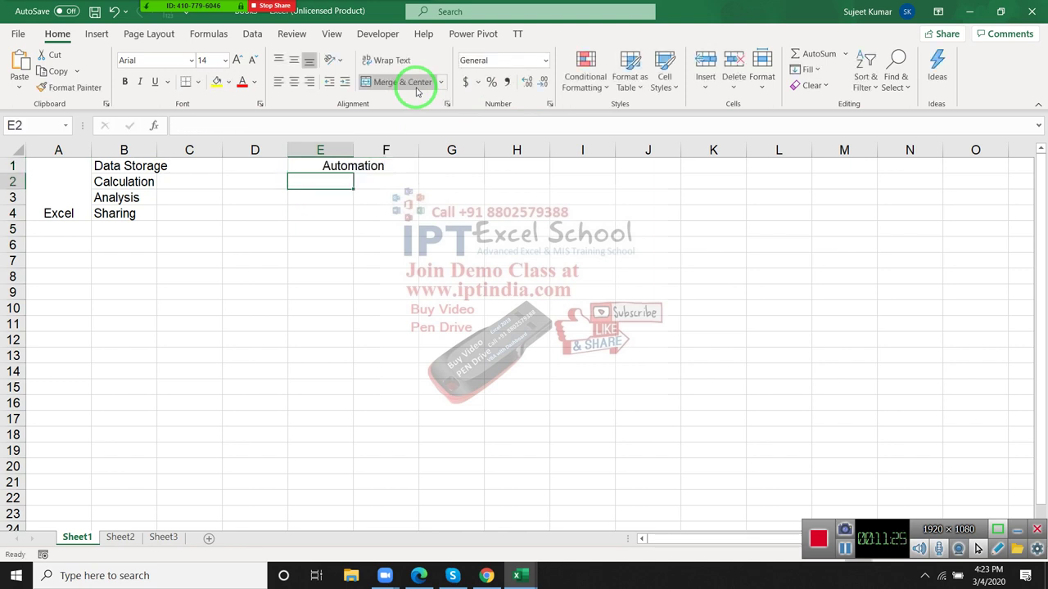
Step: Enter 'Formulas' in E2 beneath the Automation heading
type("Fo")
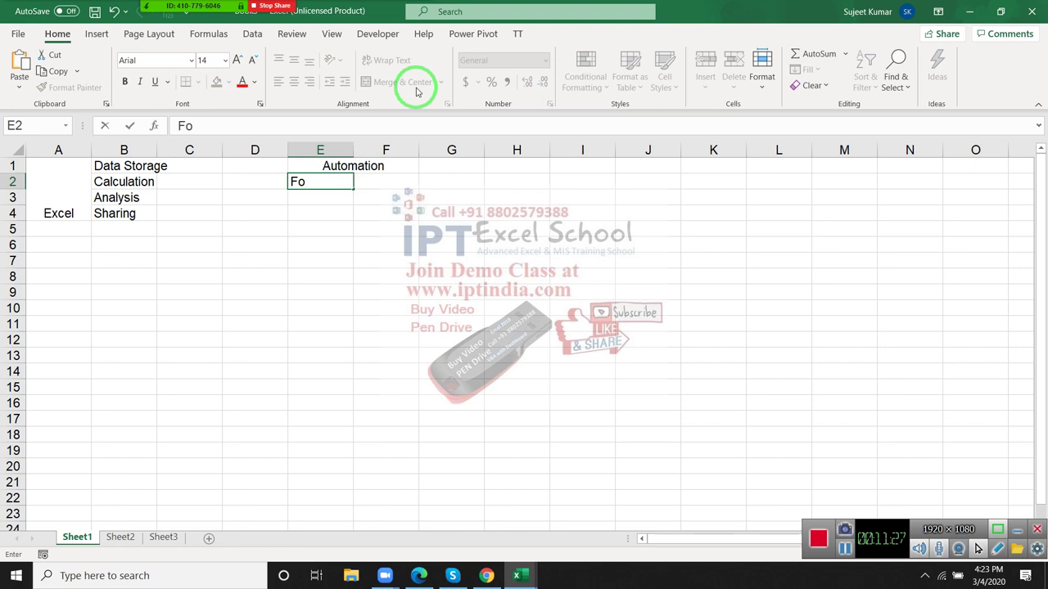
type("rmulas")
key("Return")
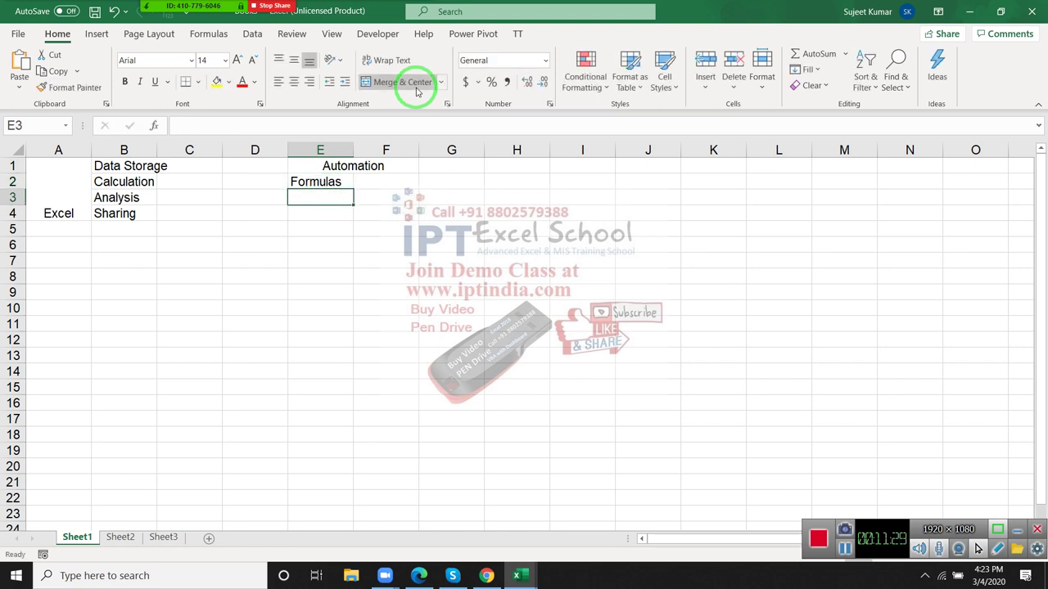
key("Up")
key("Left")
key("shift+Left")
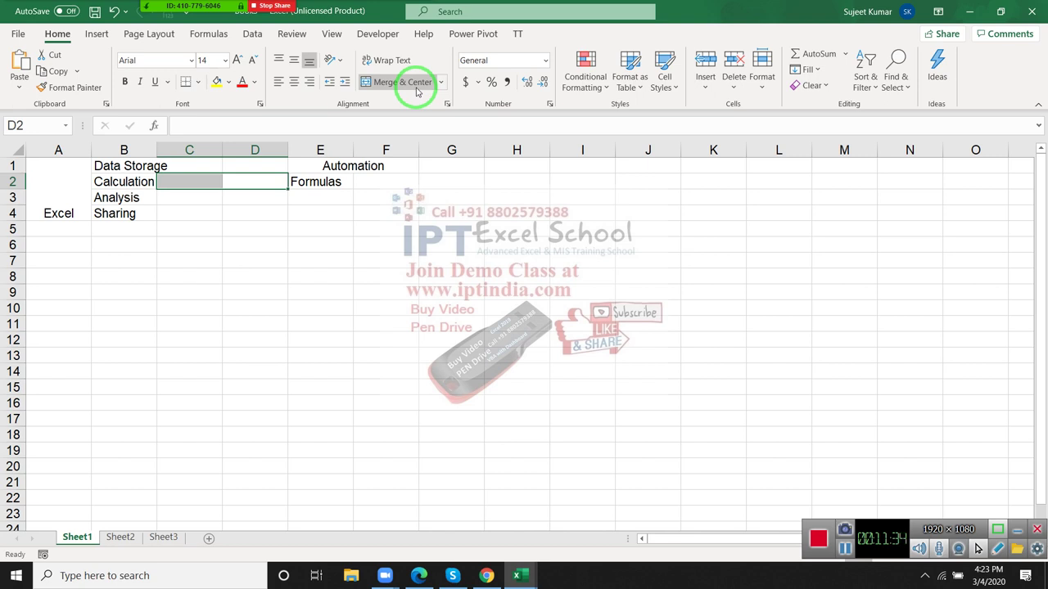
key("Right")
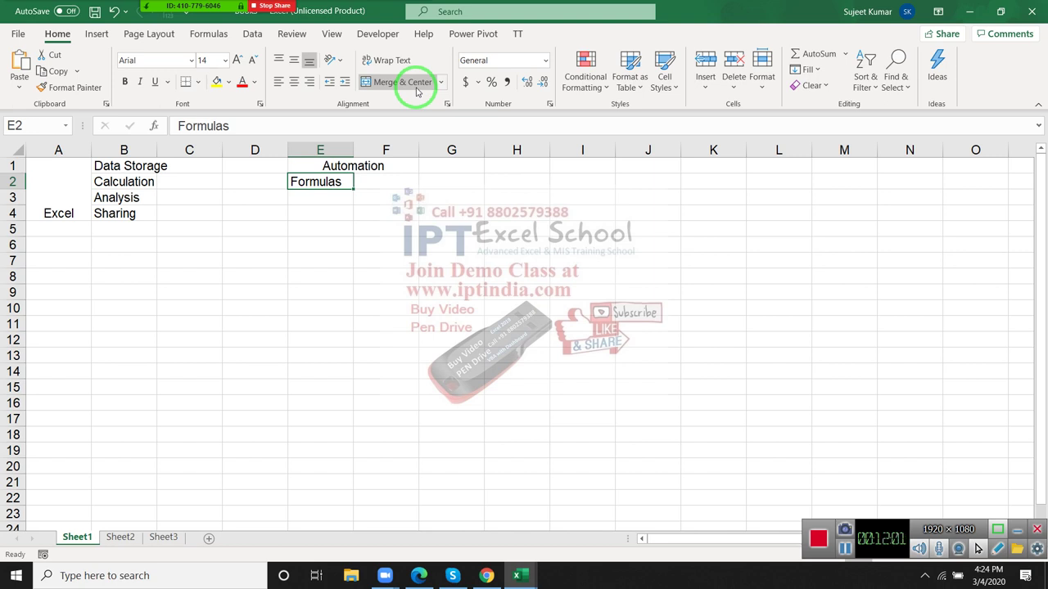
Step: Enter 'VBA' in F2 beside Formulas and autofit column B to fit 'Data Storage'
key("Right")
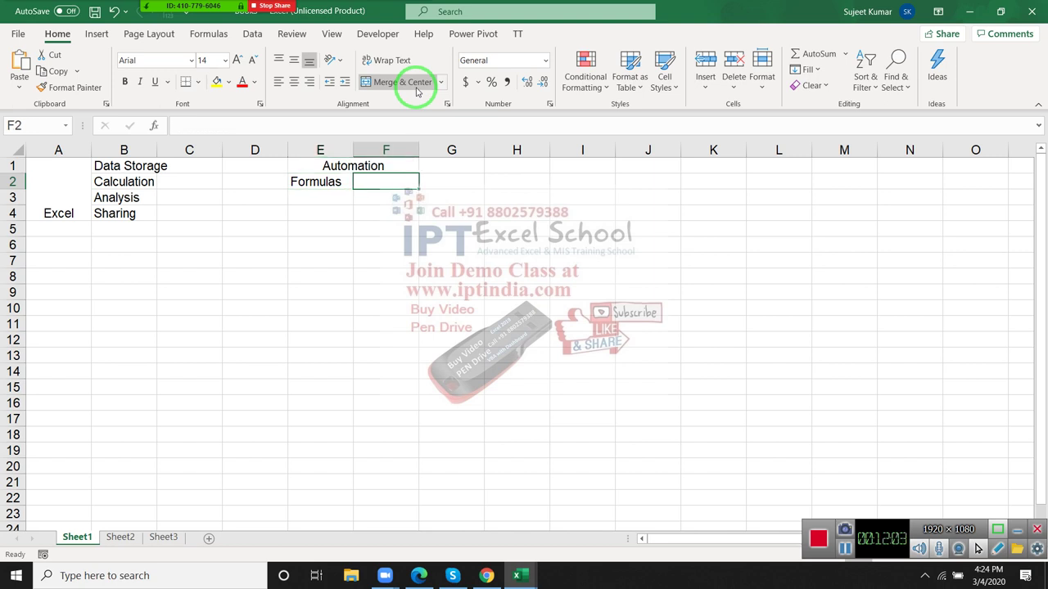
type("VBA")
key("Return")
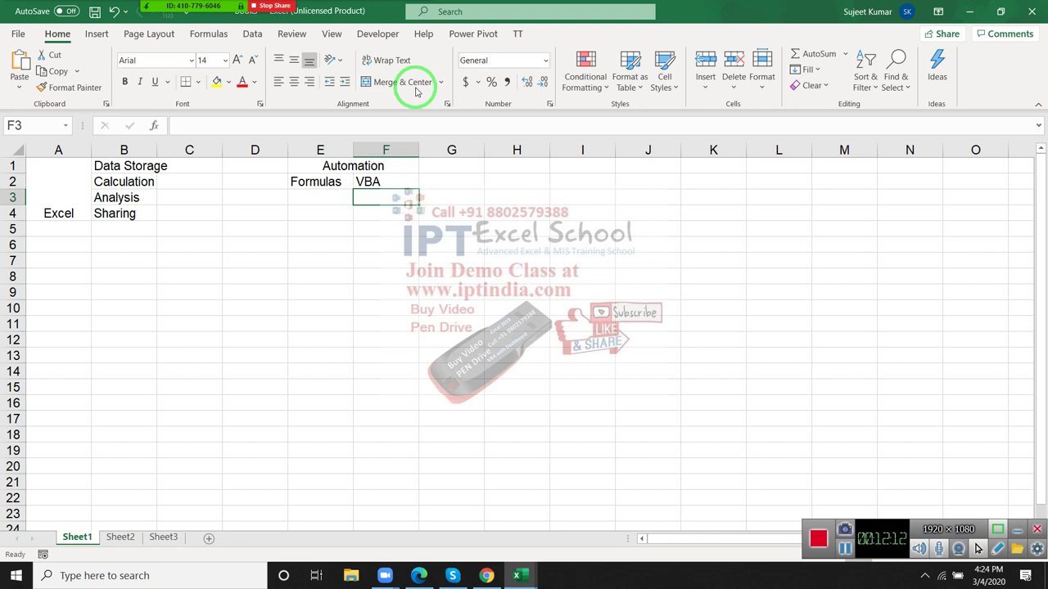
mouse_move(416, 85)
left_mouse_down()
mouse_move(130, 137)
mouse_move(154, 171)
mouse_move(147, 211)
left_mouse_up()
double_click(155, 150)
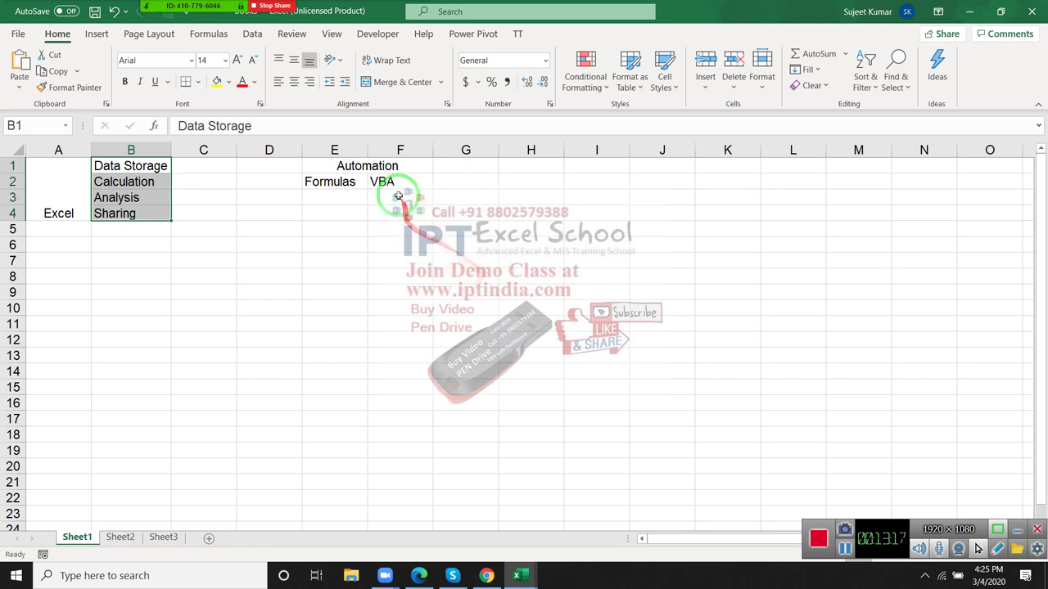
Step: Select several cells around the list, including F2:F4, B1:D5, E2 and H8
left_click_drag(393, 187, 393, 215)
left_click_drag(393, 215, 393, 216)
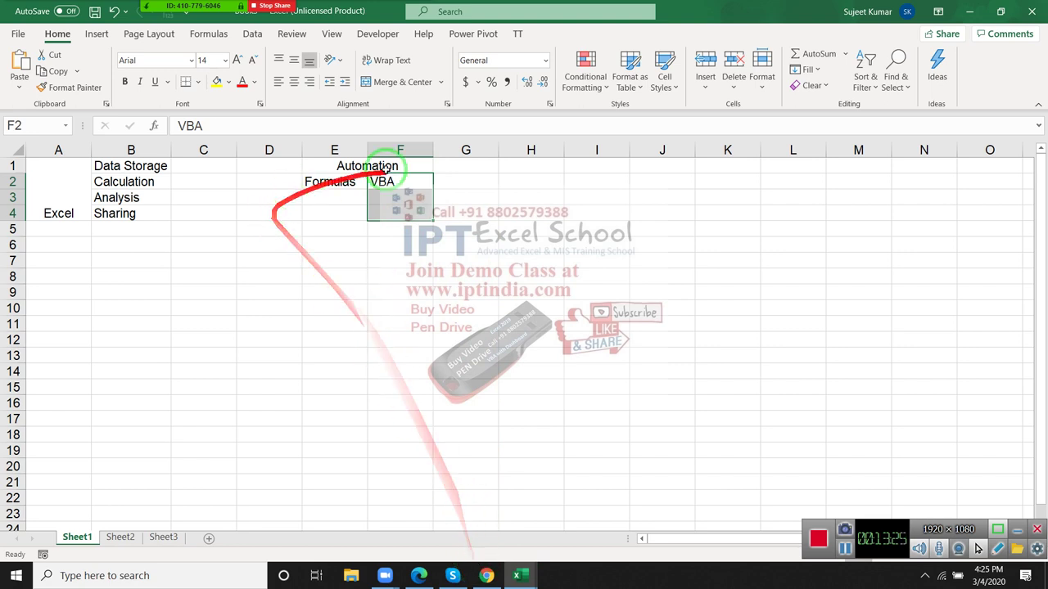
left_click(371, 292)
mouse_move(131, 163)
left_mouse_down()
mouse_move(283, 226)
mouse_move(328, 198)
left_mouse_up()
left_click(334, 185)
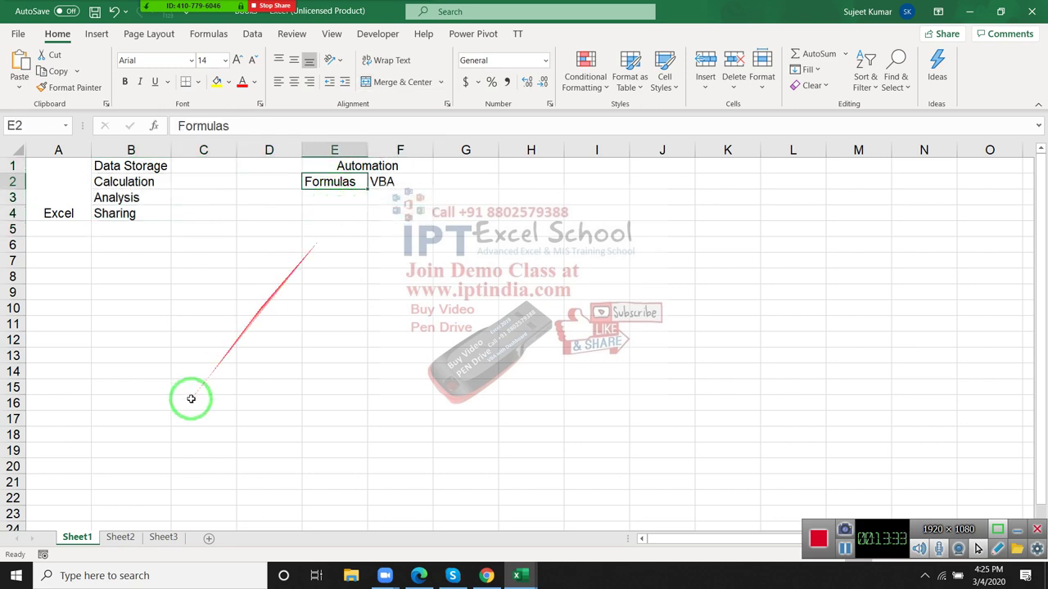
left_click(530, 276)
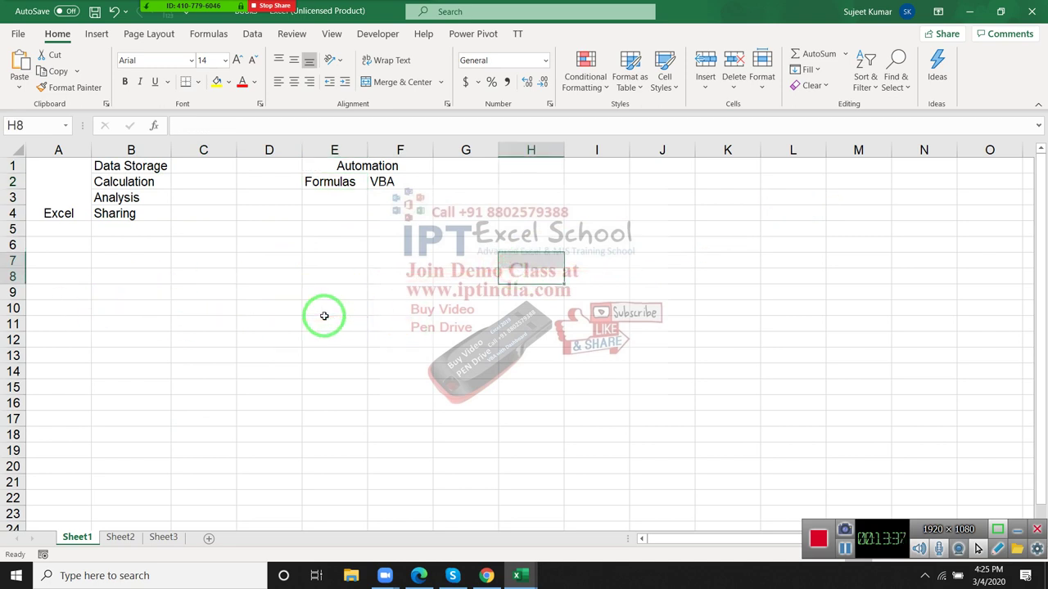
Step: Enter '45h' in cell G2 next to VBA, then select F2 and B1
left_click_drag(479, 176, 421, 181)
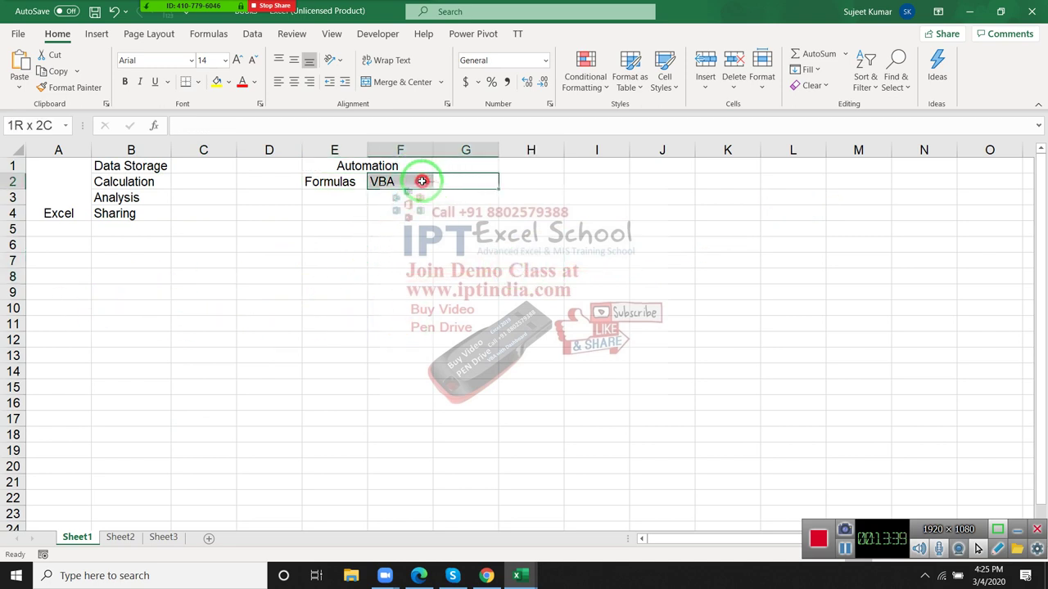
left_click(469, 181)
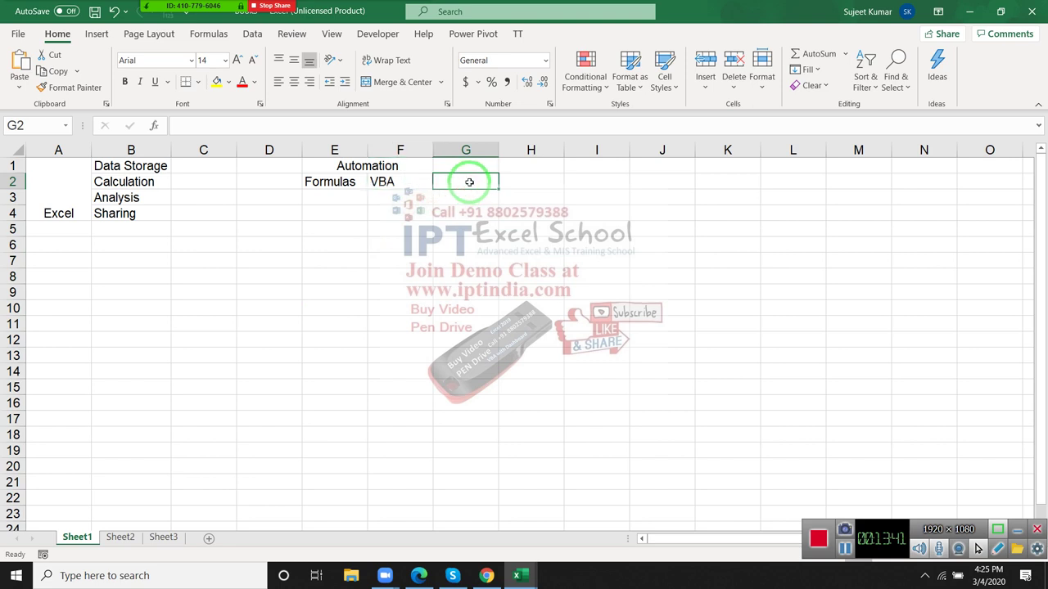
type("45h")
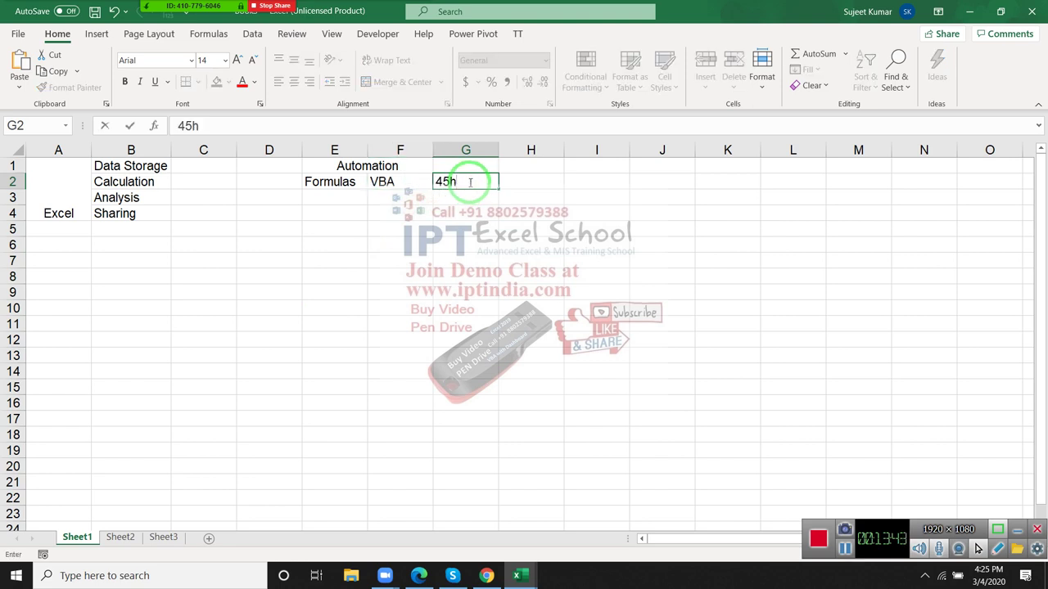
key("Return")
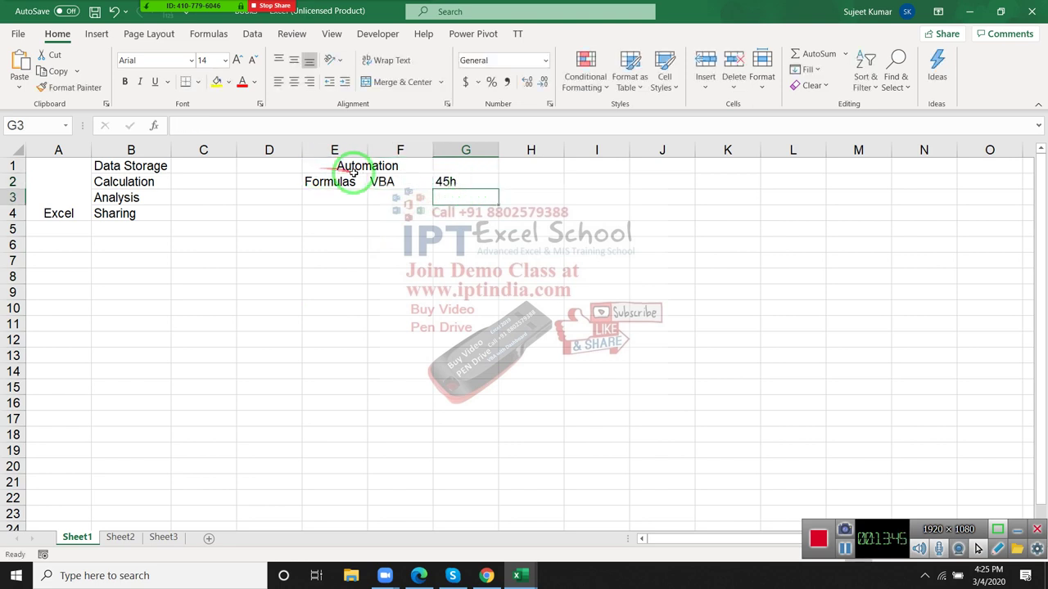
left_click(373, 183)
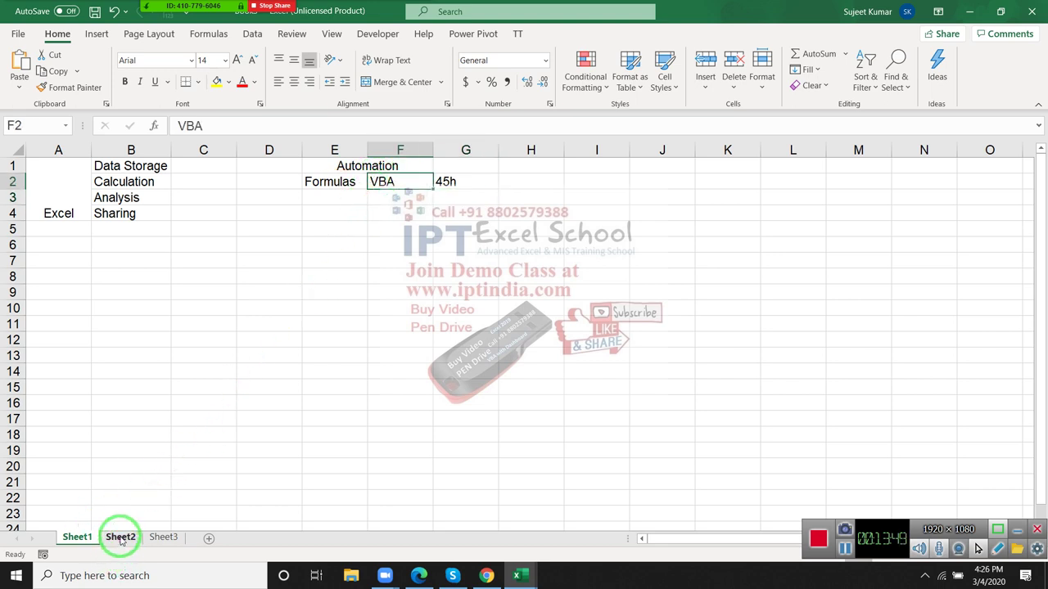
left_click(158, 168)
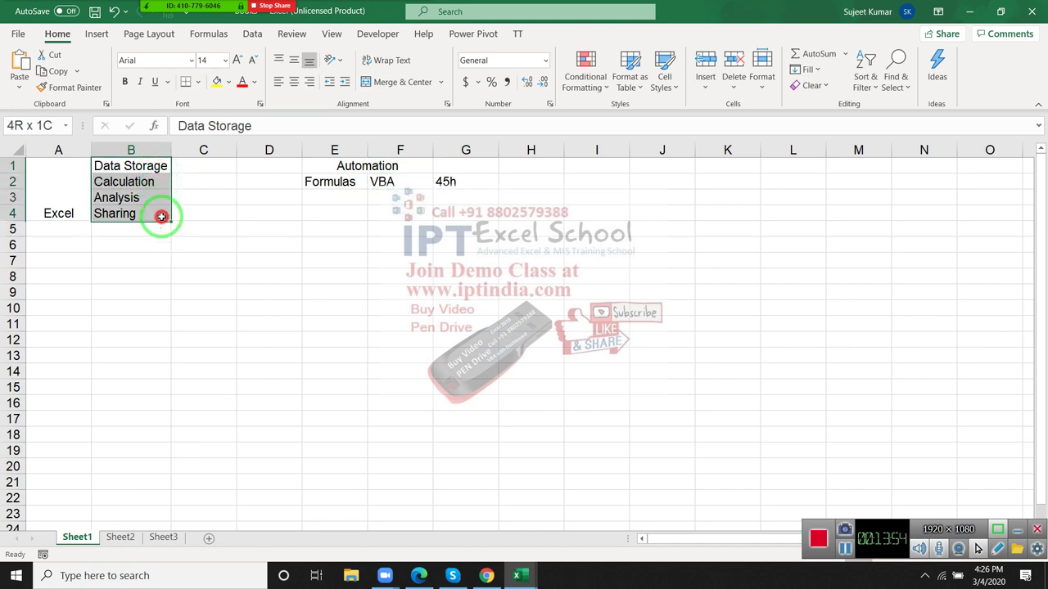
left_click_drag(158, 167, 162, 215)
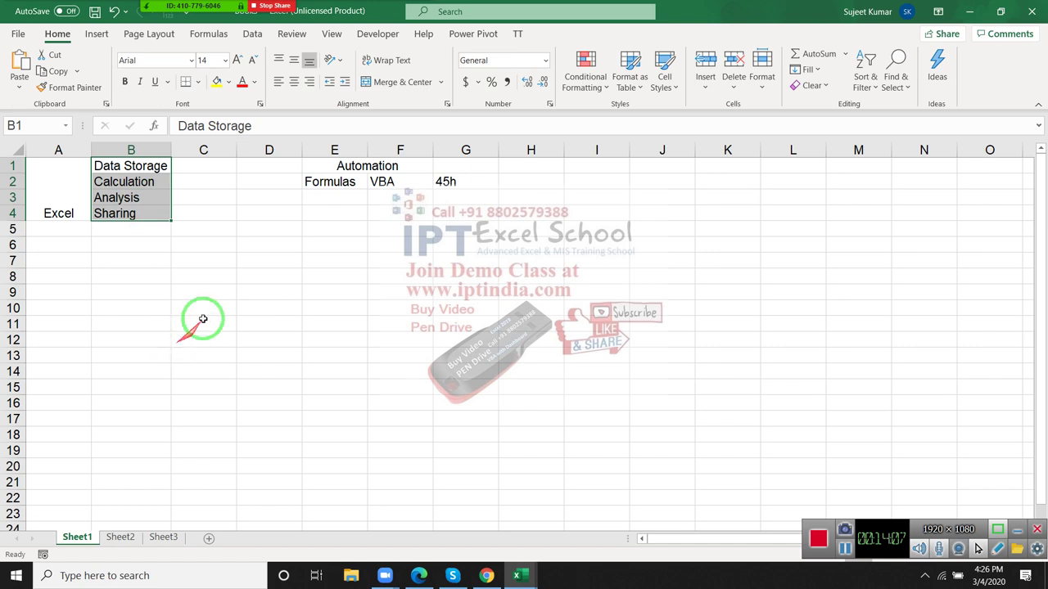
left_click(240, 353)
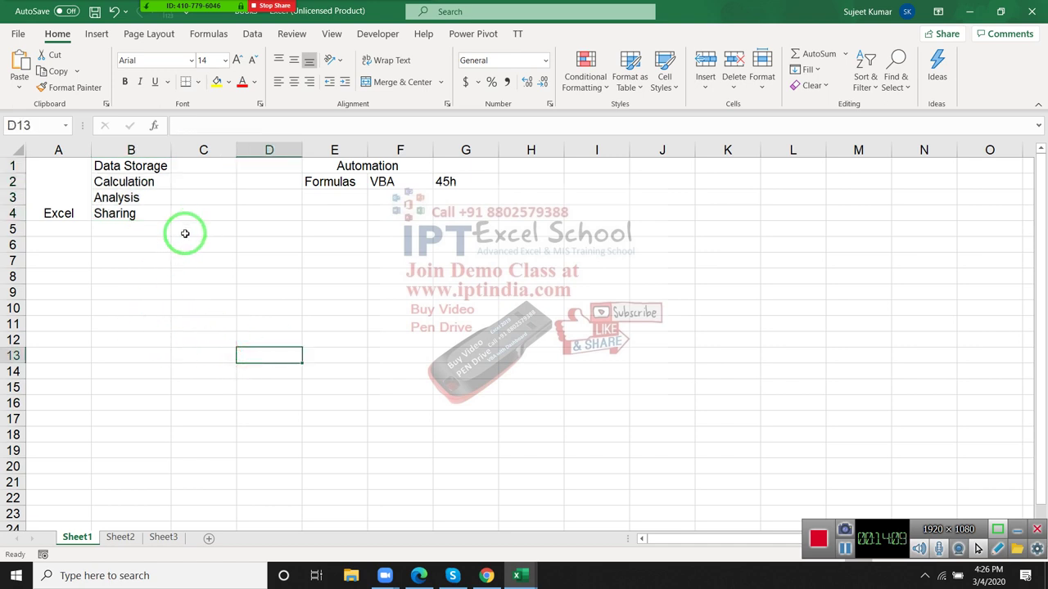
left_click(145, 198)
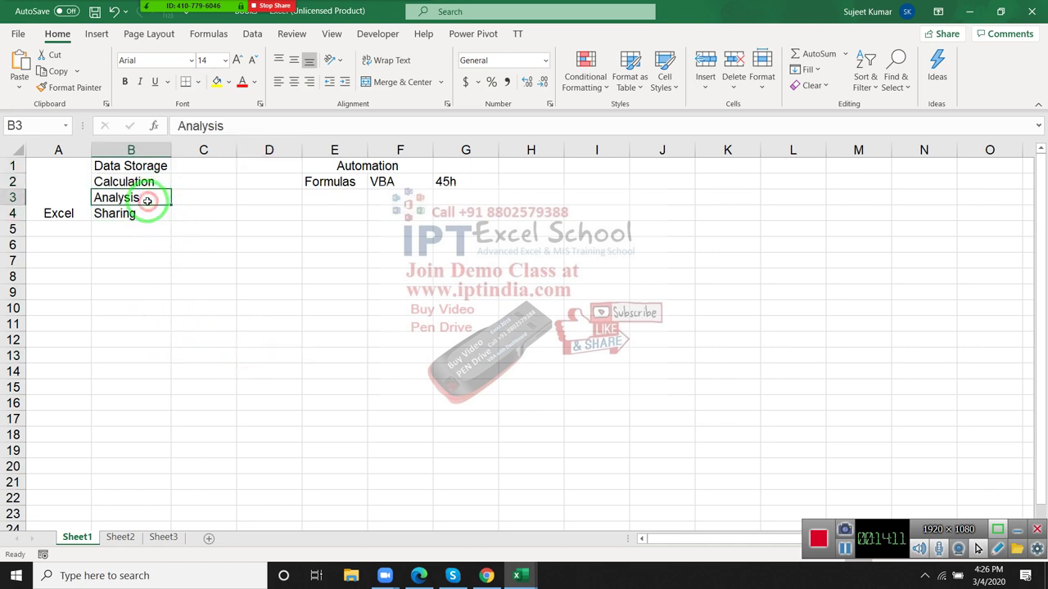
left_click(145, 182)
left_click_drag(140, 214, 143, 182)
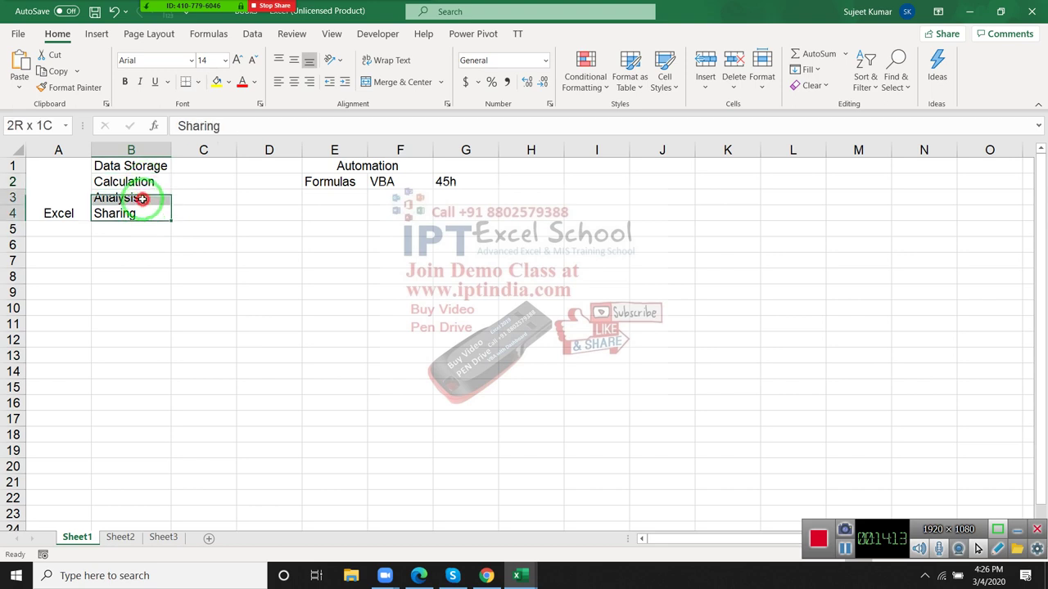
left_click_drag(407, 185, 407, 219)
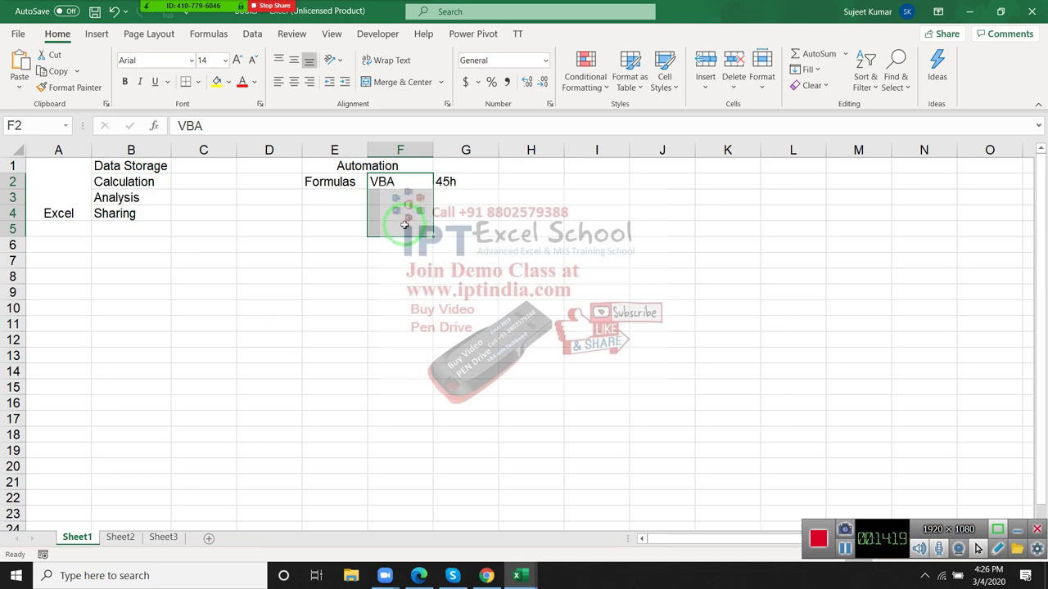
Step: Minimize Excel and refresh the desktop from its right-click menu
left_click(974, 11)
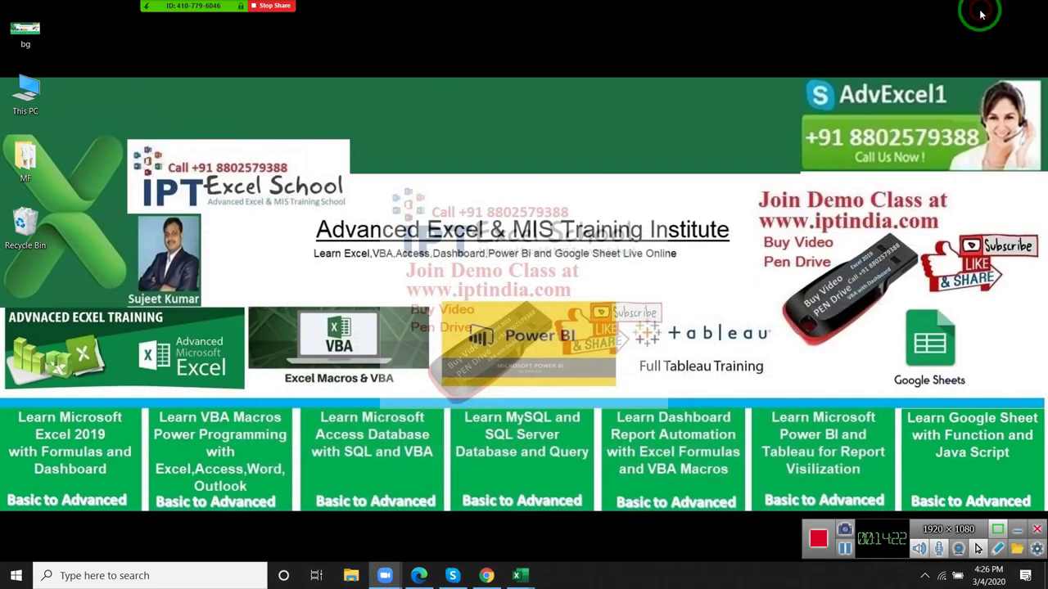
right_click(276, 237)
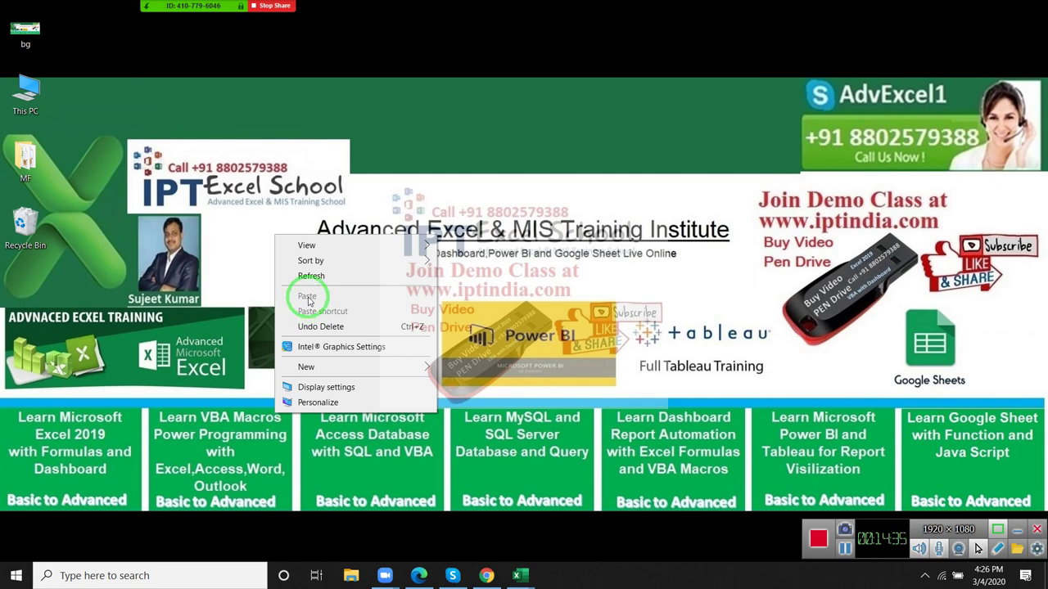
right_click(387, 164)
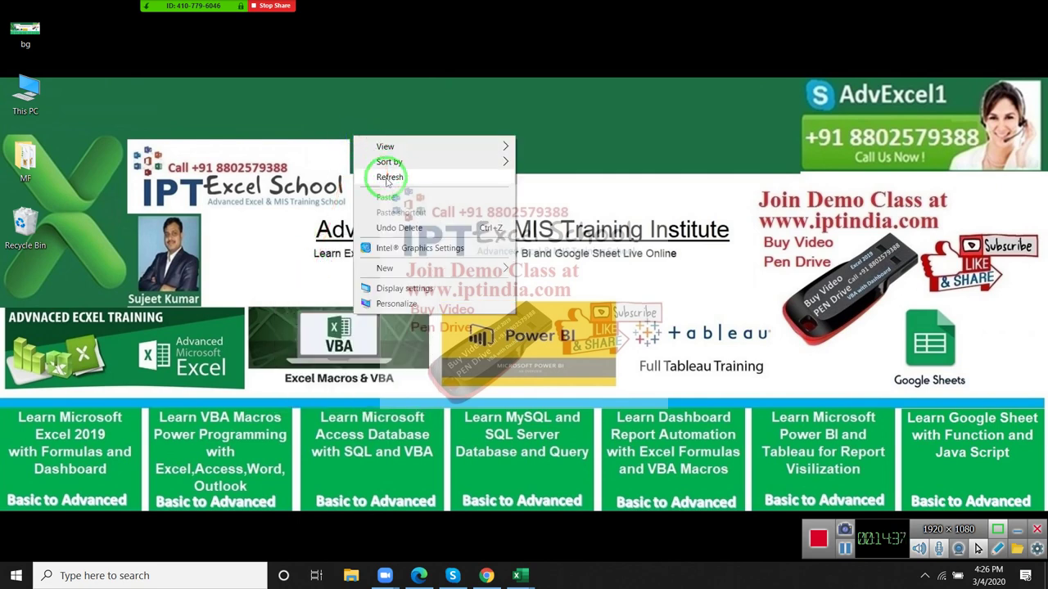
left_click(390, 177)
right_click(473, 244)
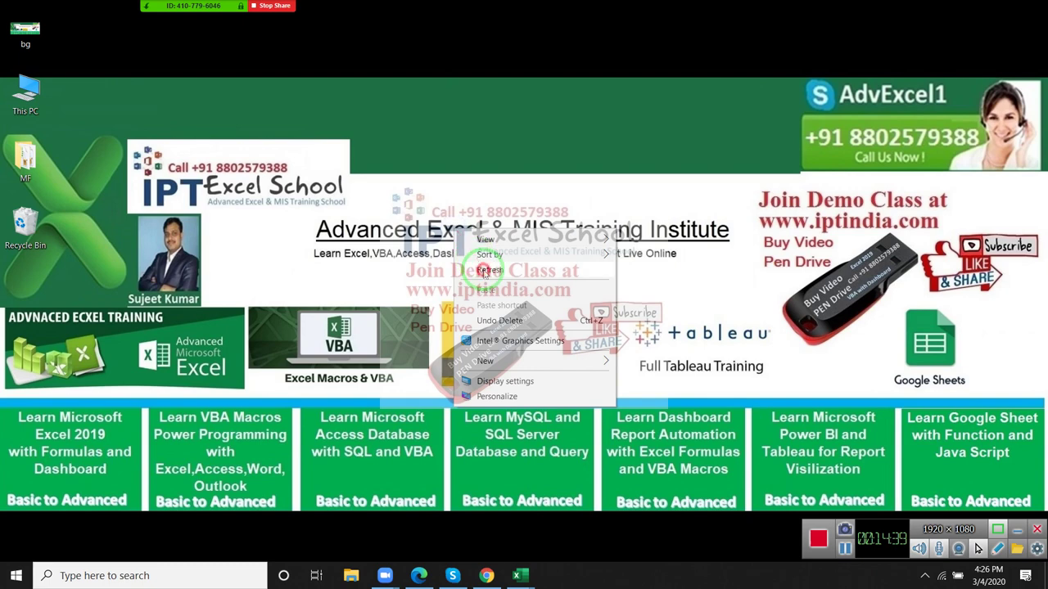
left_click(485, 272)
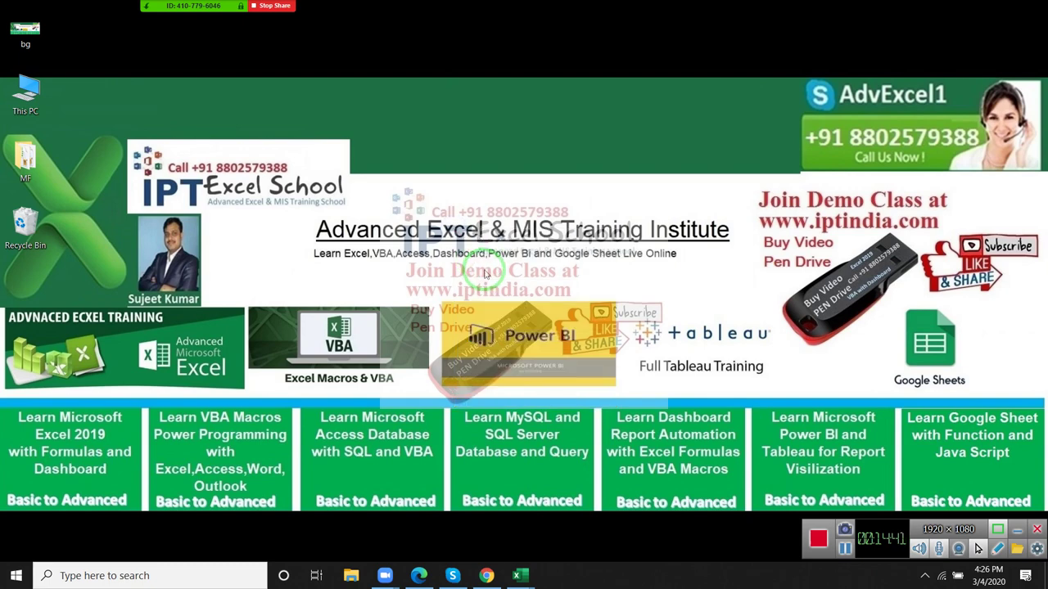